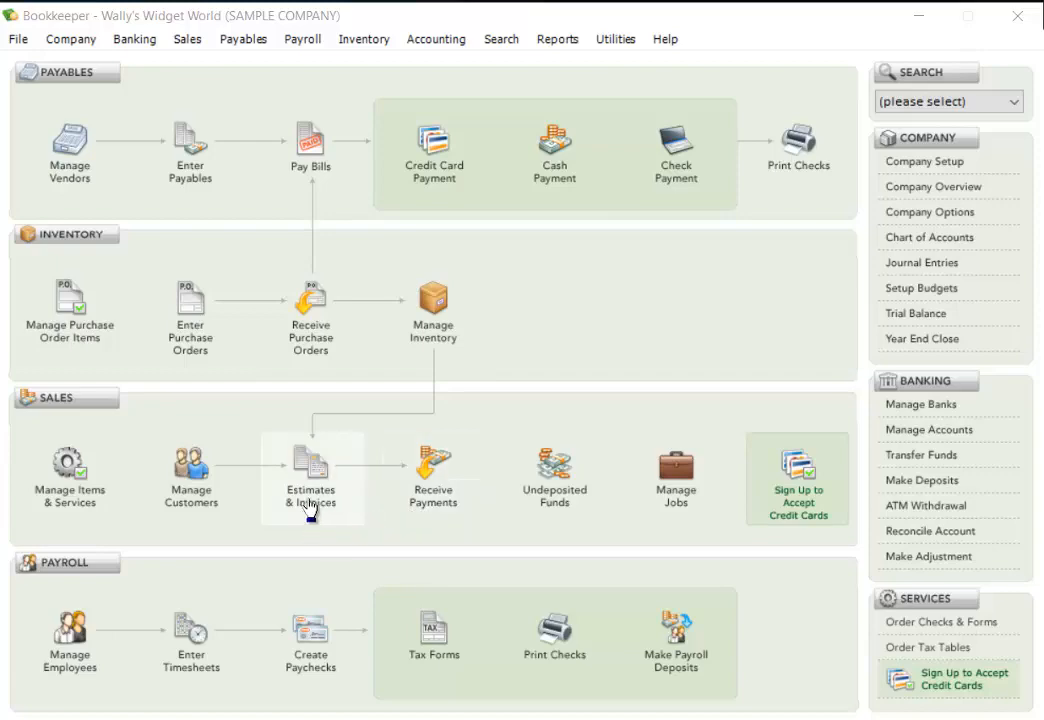
# Start a new invoice billed to the customer Carmine's Creations.
pyautogui.click(303, 468)
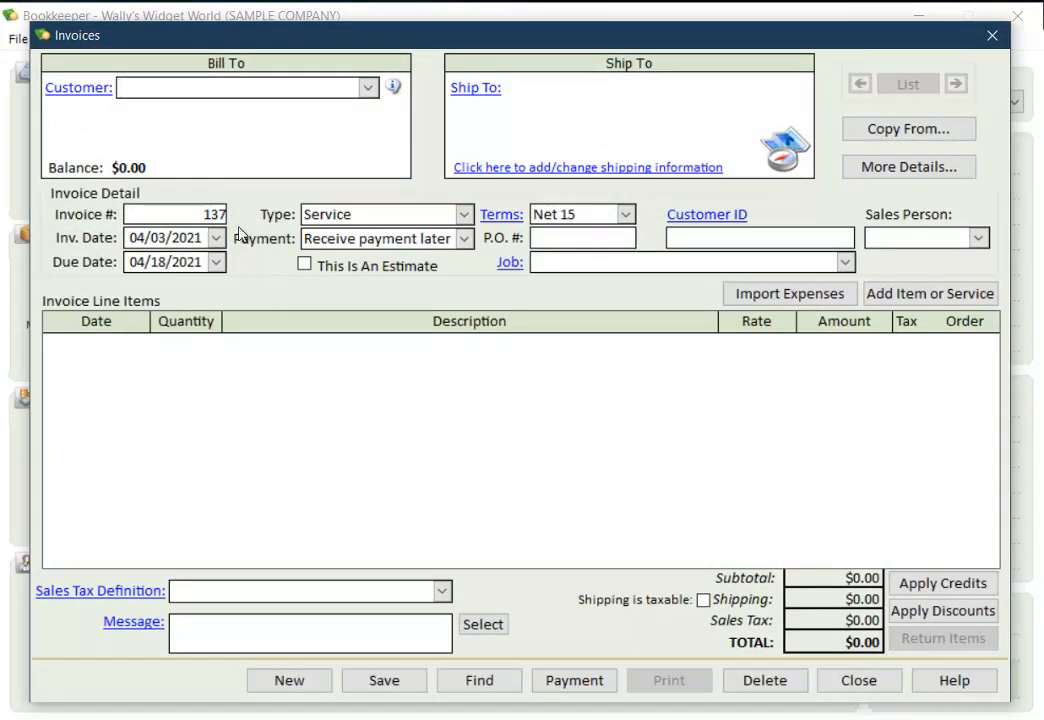
pyautogui.click(367, 87)
pyautogui.click(182, 130)
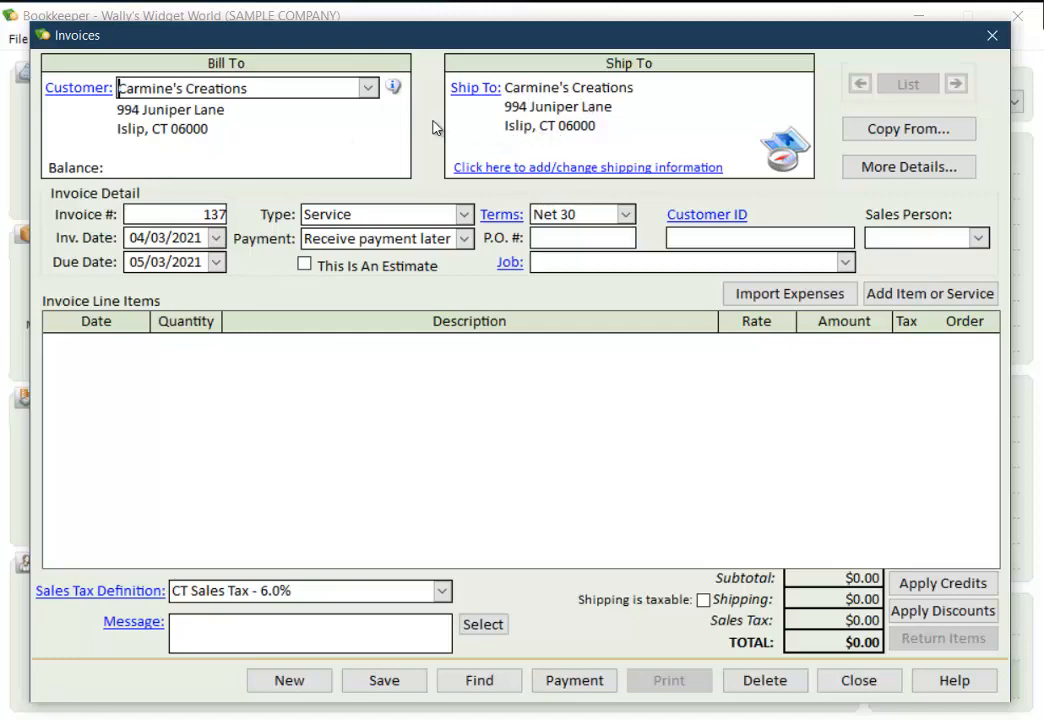
# Review the customer's summary and full transaction history, and return to the invoice.
pyautogui.click(393, 87)
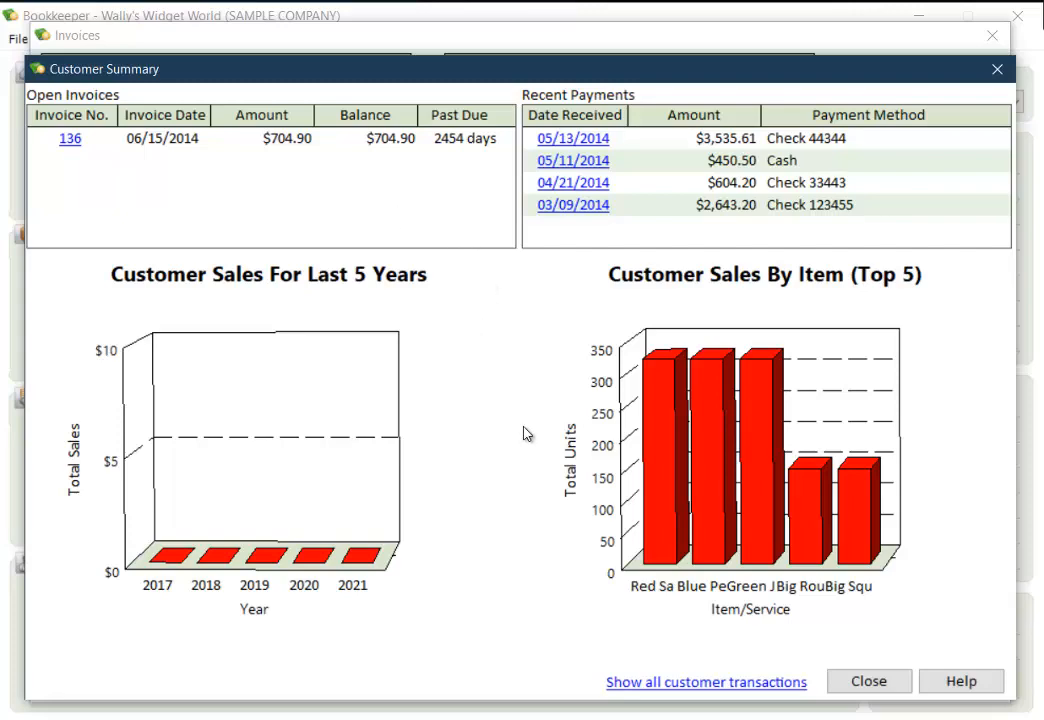
pyautogui.click(704, 683)
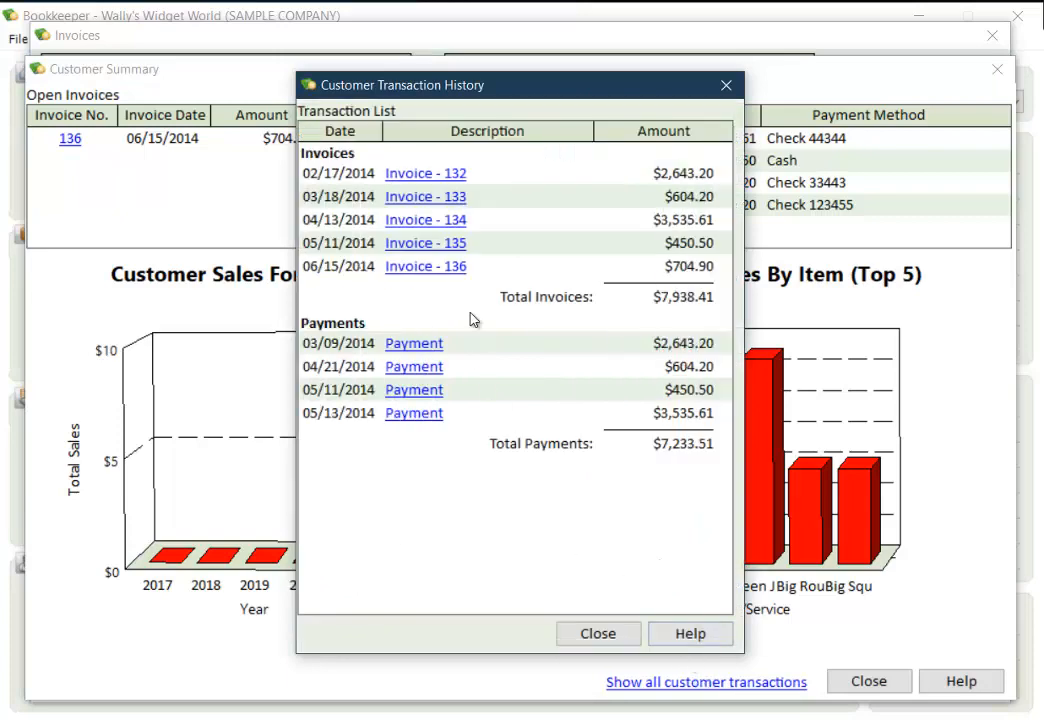
pyautogui.click(427, 268)
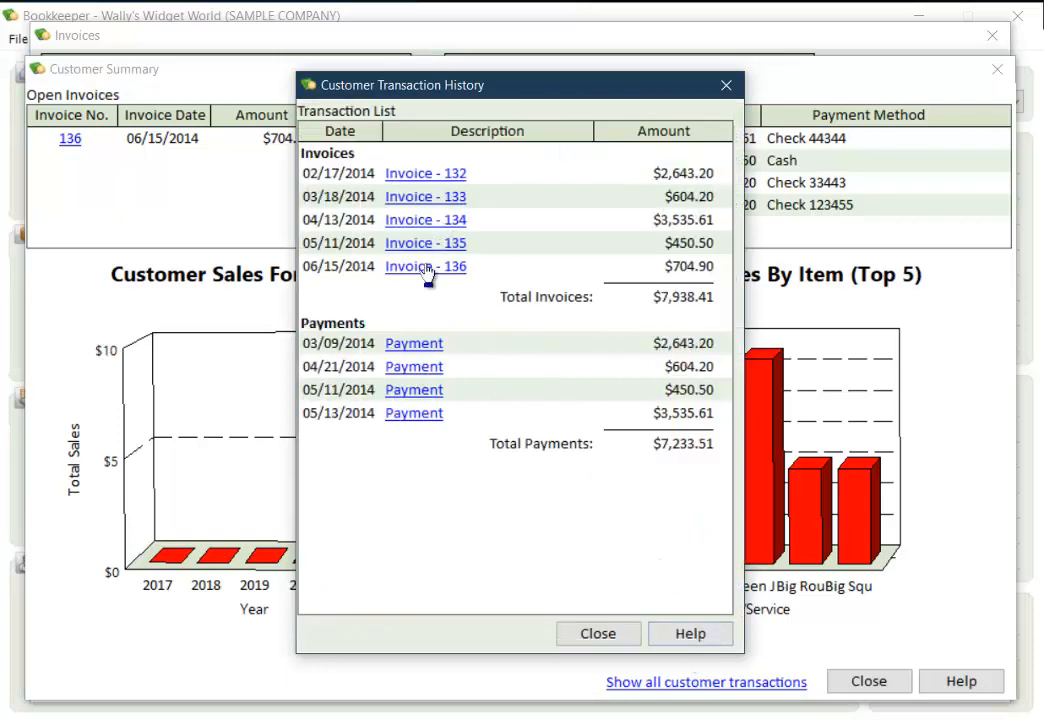
pyautogui.click(596, 634)
pyautogui.click(866, 681)
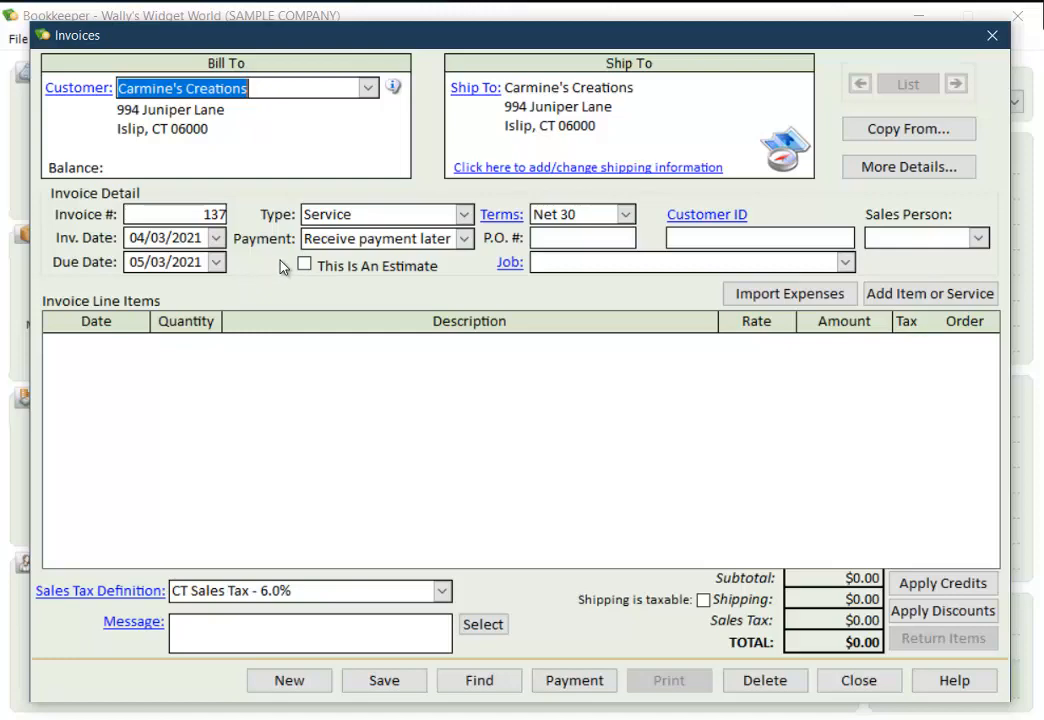
# Try the Product and Professional invoice types, restore Service, and check the payment options, keeping Receive payment later.
pyautogui.click(464, 216)
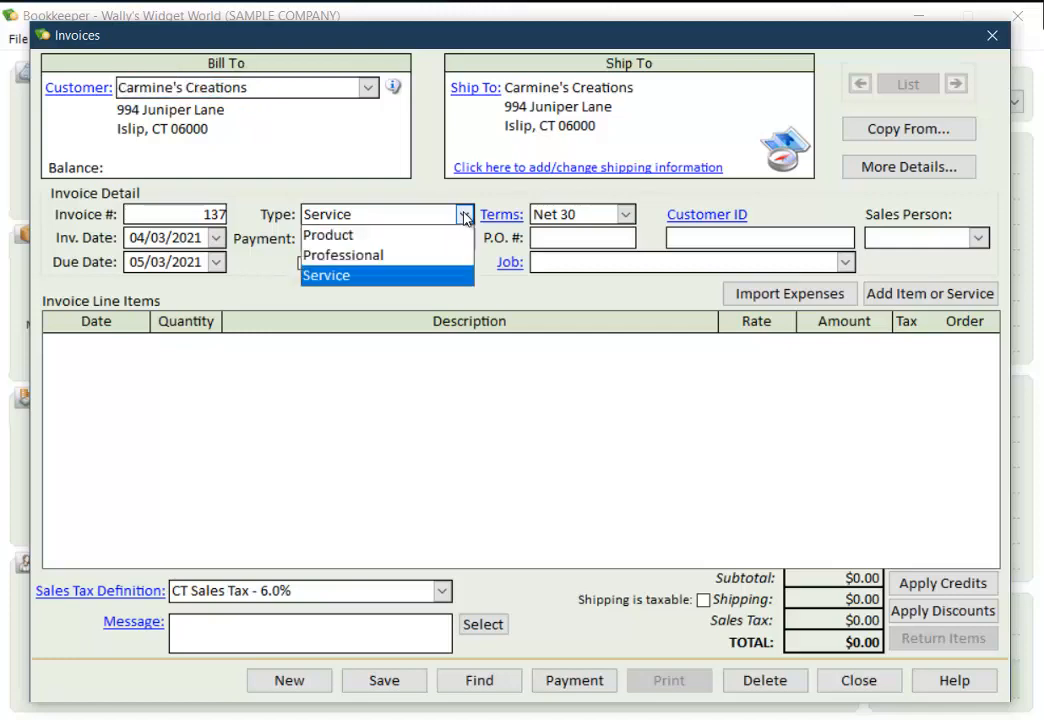
pyautogui.click(339, 236)
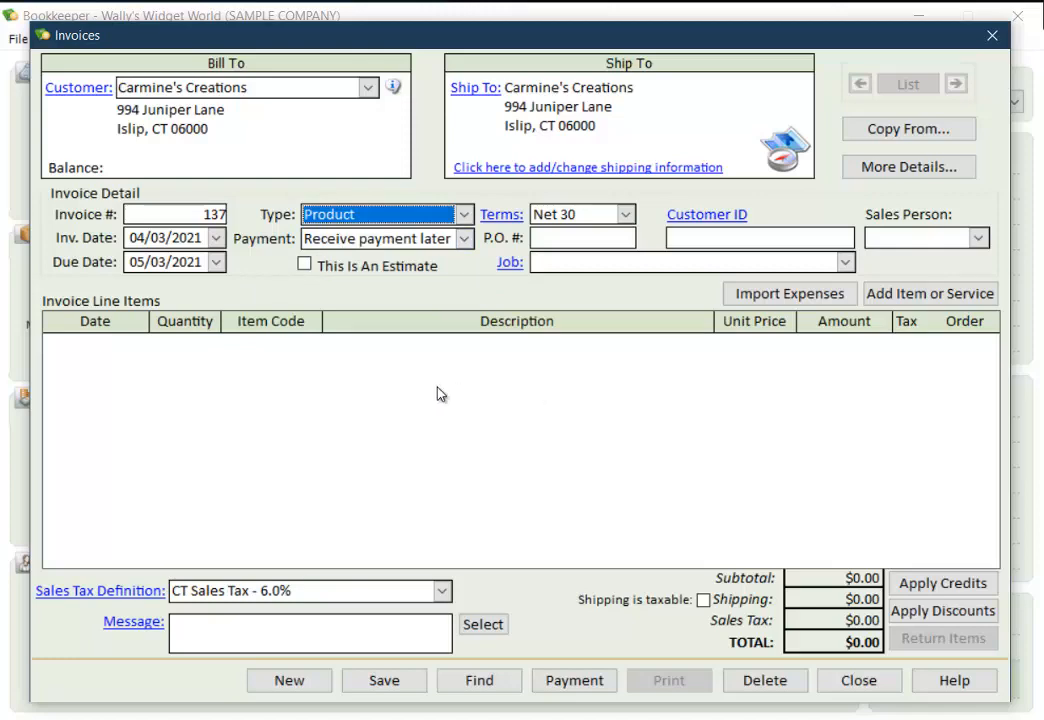
pyautogui.click(464, 214)
pyautogui.click(381, 255)
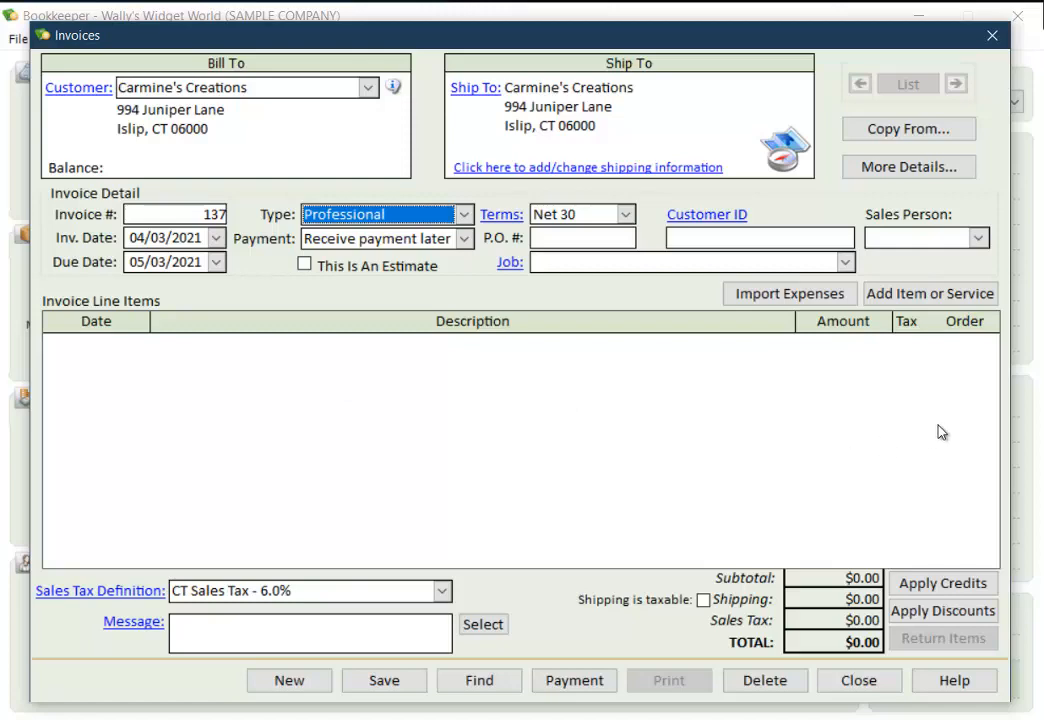
pyautogui.click(464, 214)
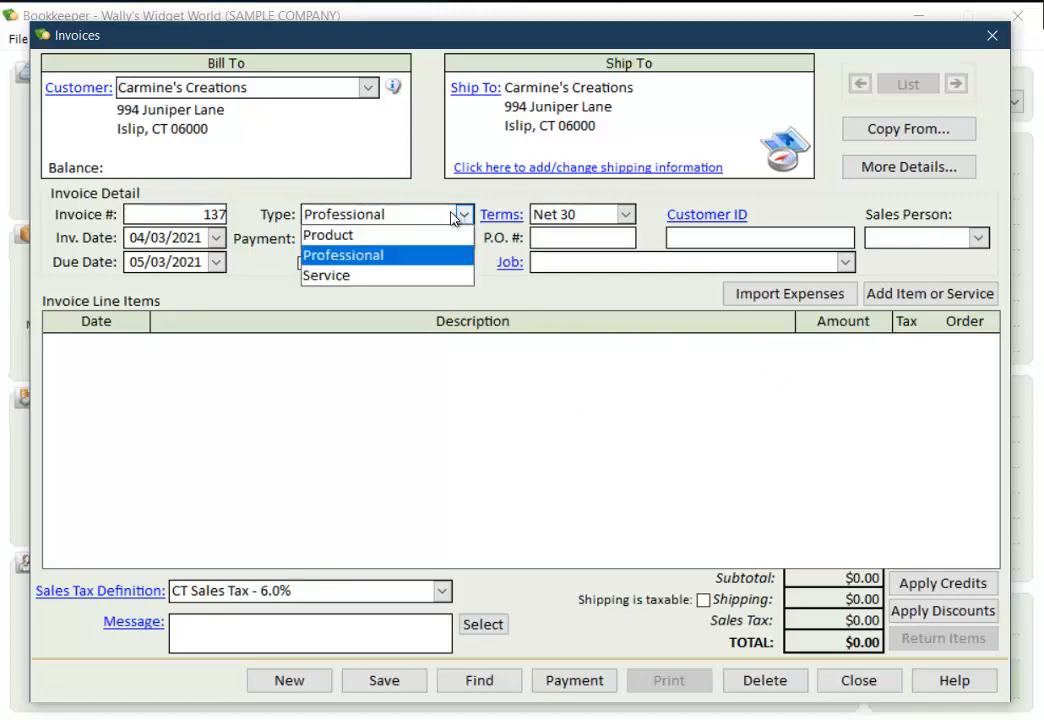
pyautogui.click(399, 276)
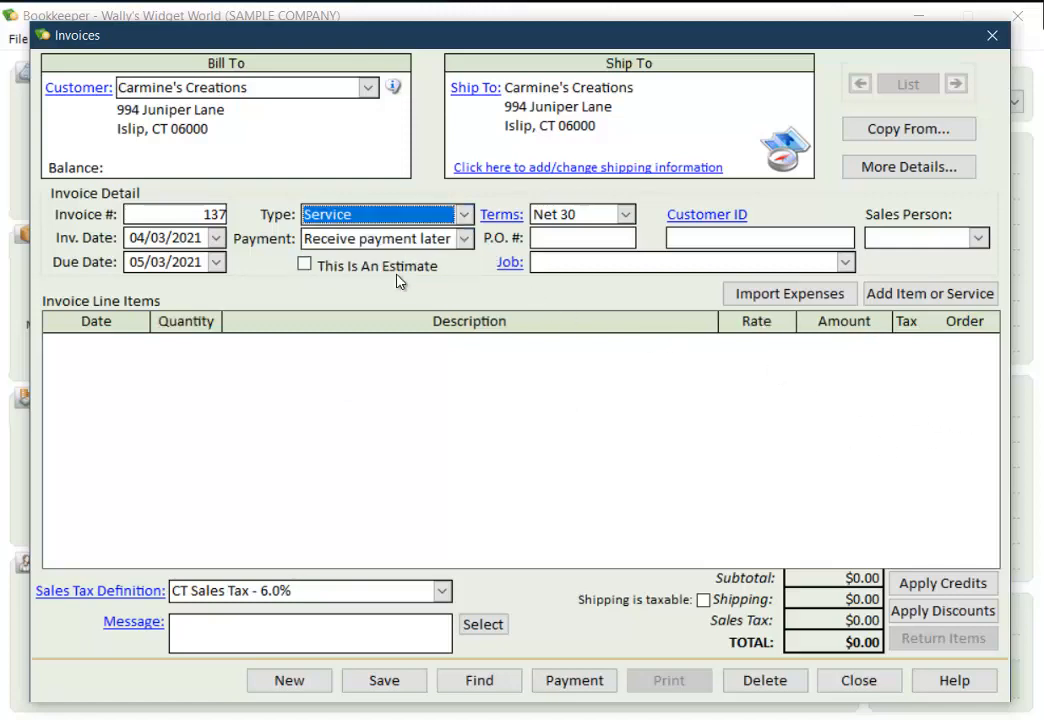
pyautogui.click(465, 240)
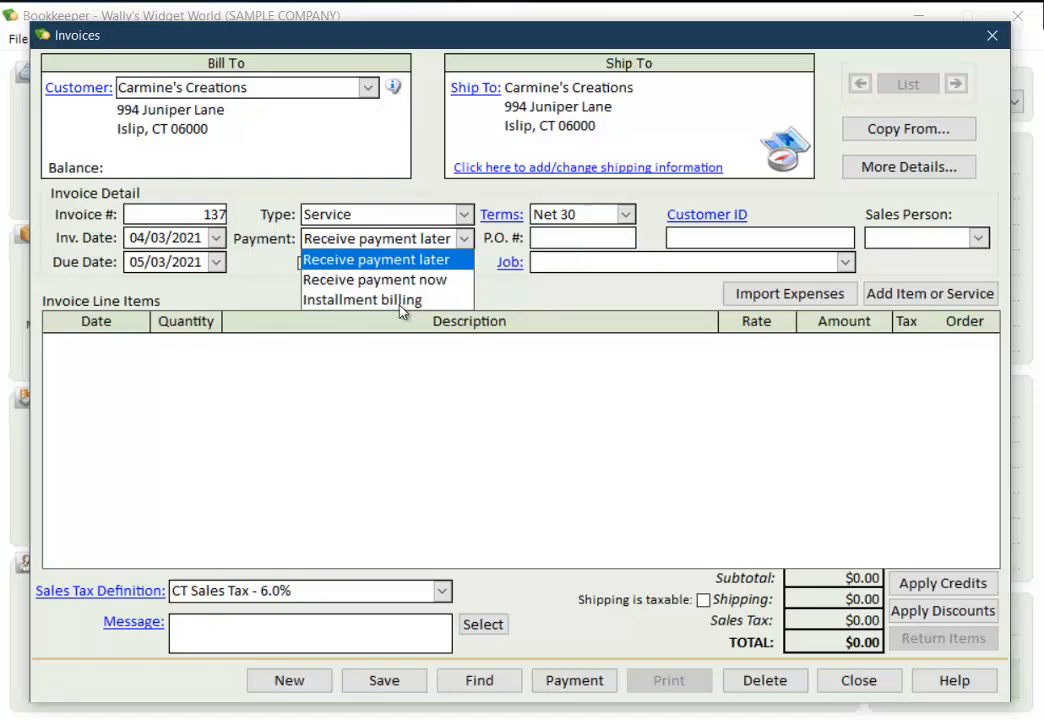
pyautogui.click(425, 260)
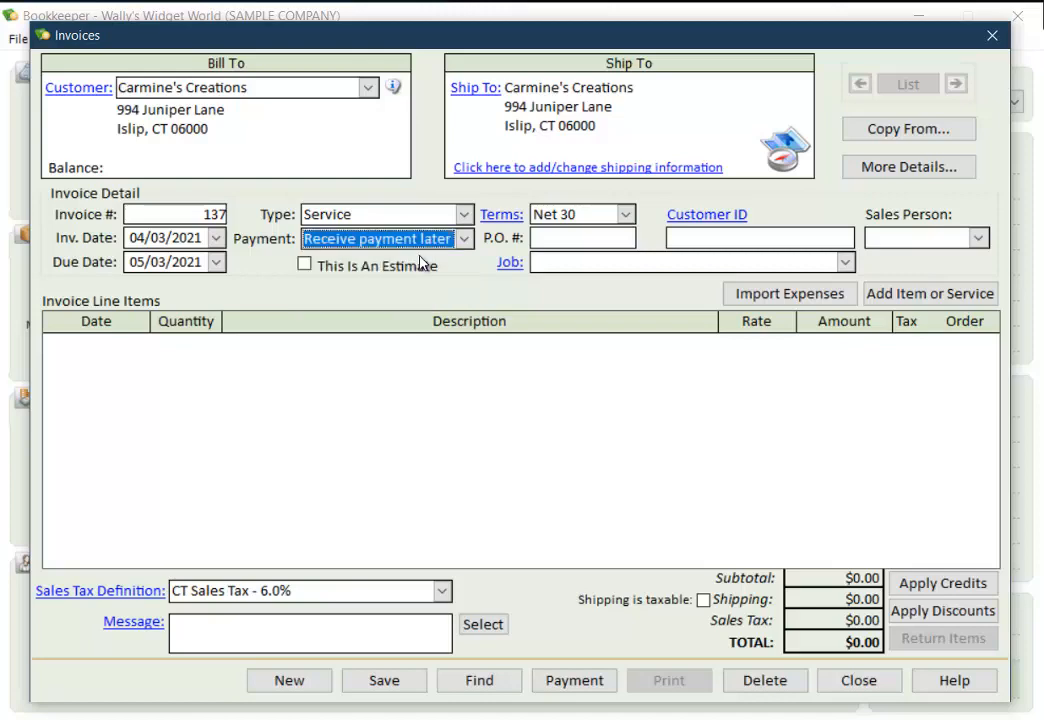
# Switch the estimate option on and off again, and check the jobs available for the customer without choosing one.
pyautogui.click(305, 267)
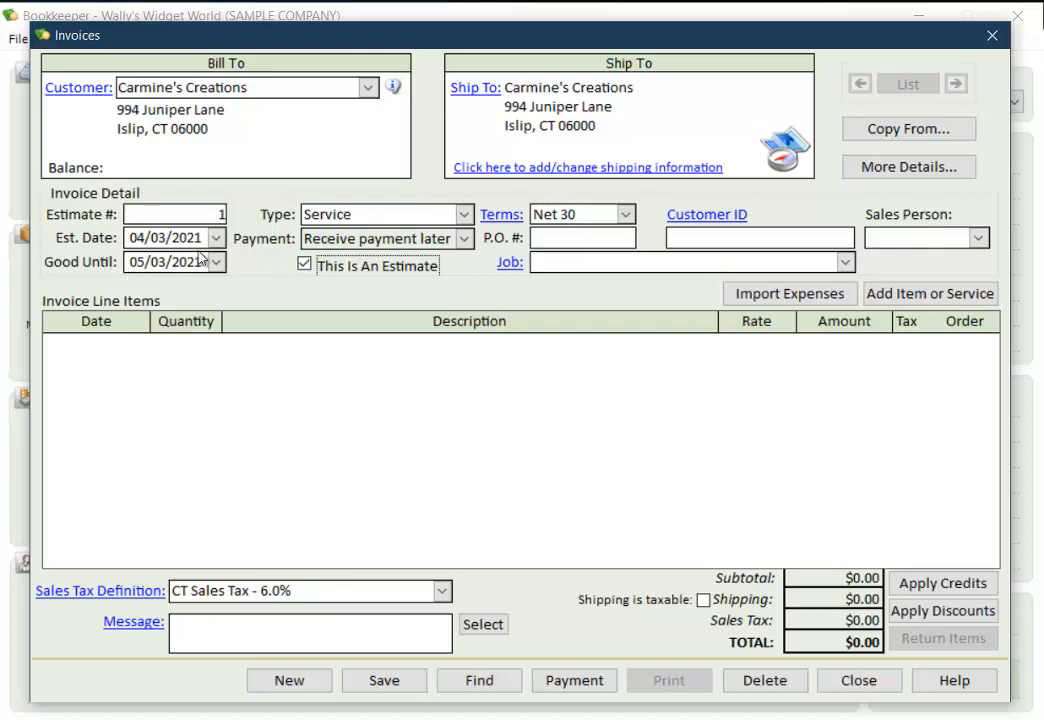
pyautogui.click(305, 265)
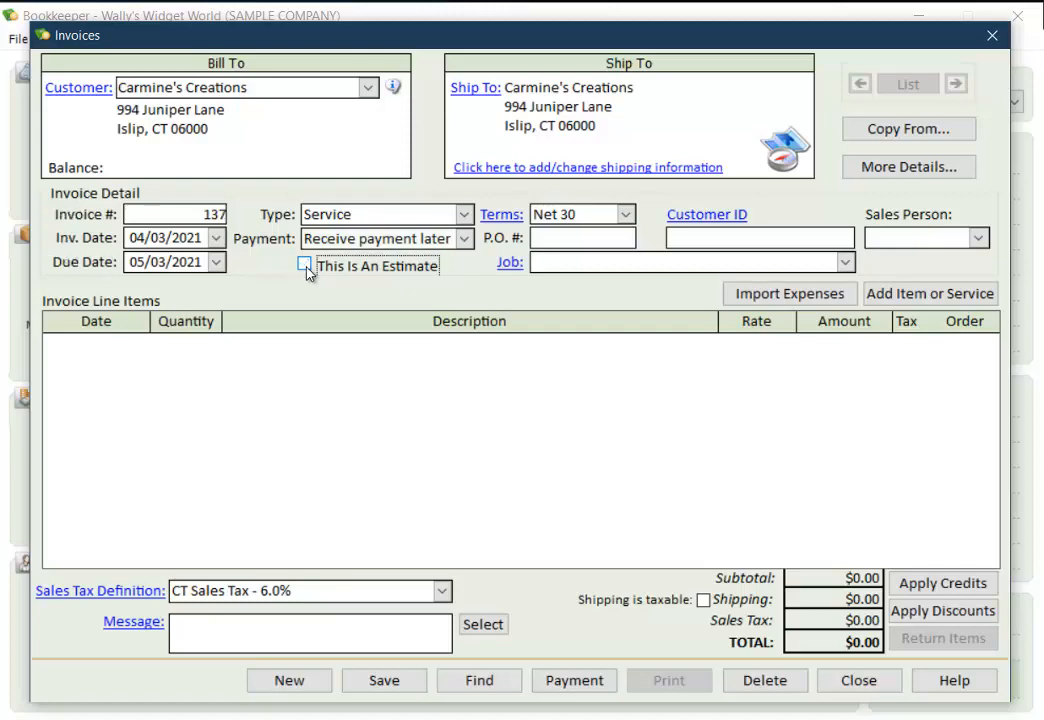
pyautogui.click(618, 270)
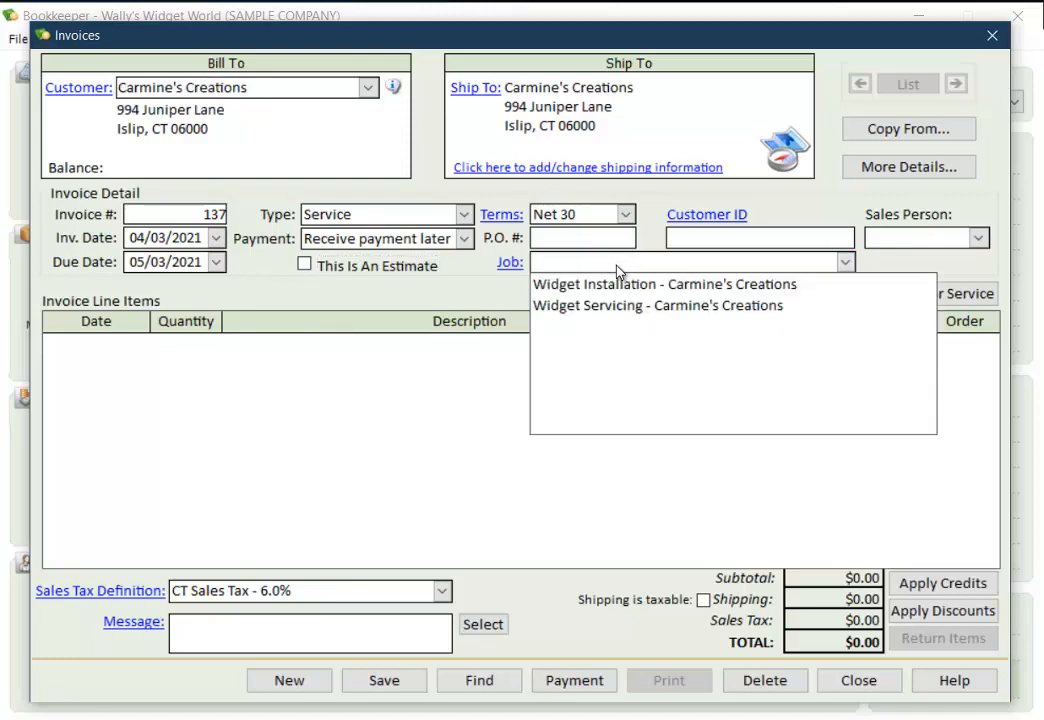
pyautogui.click(493, 291)
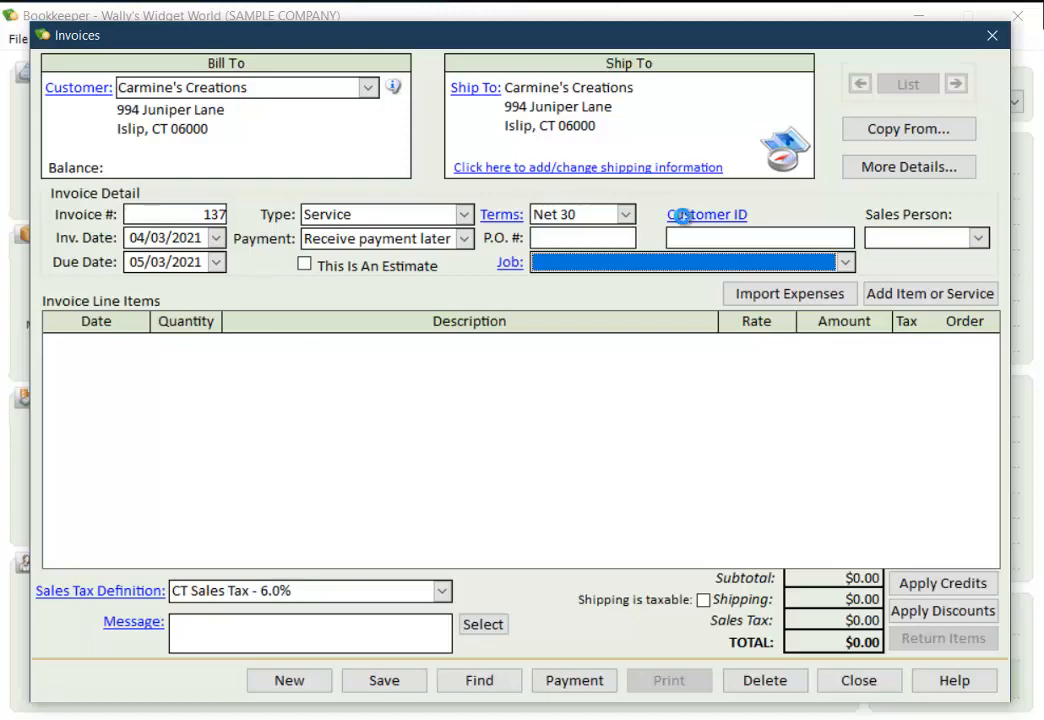
# Rename the first invoice custom field label to "Customer #" in the company information.
pyautogui.click(685, 220)
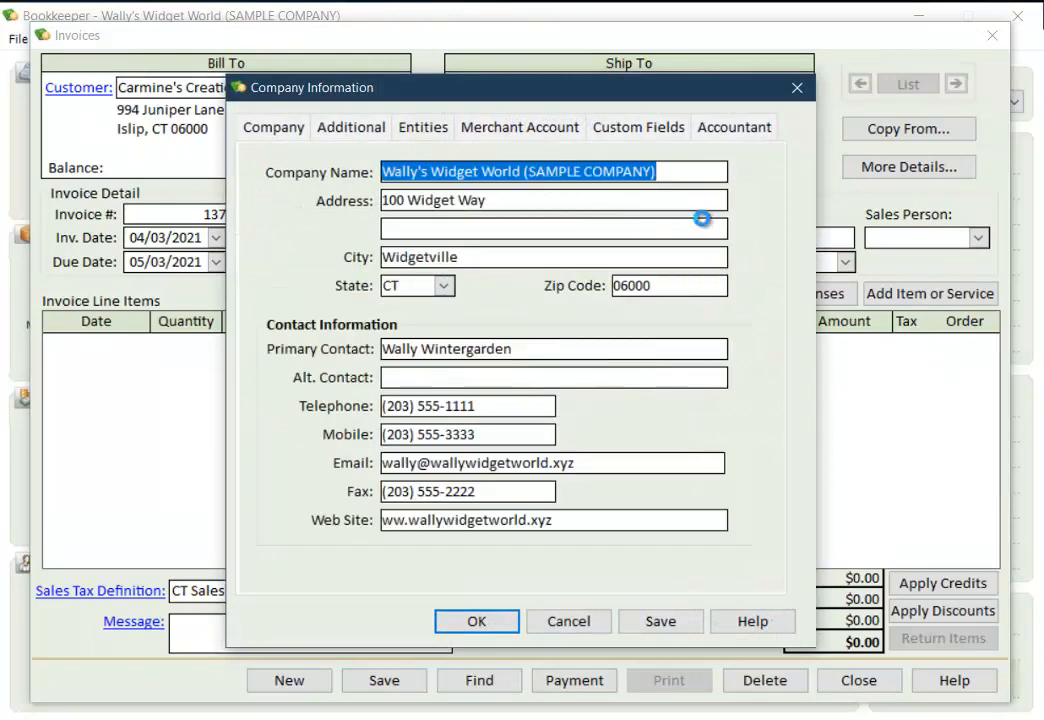
pyautogui.click(623, 129)
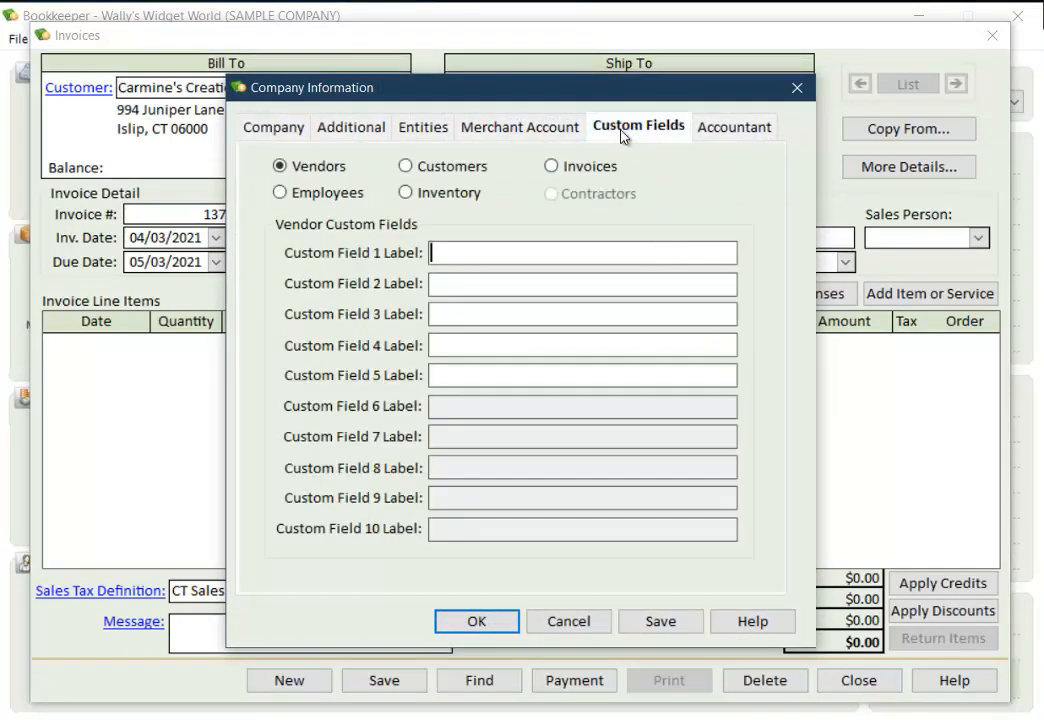
pyautogui.click(579, 170)
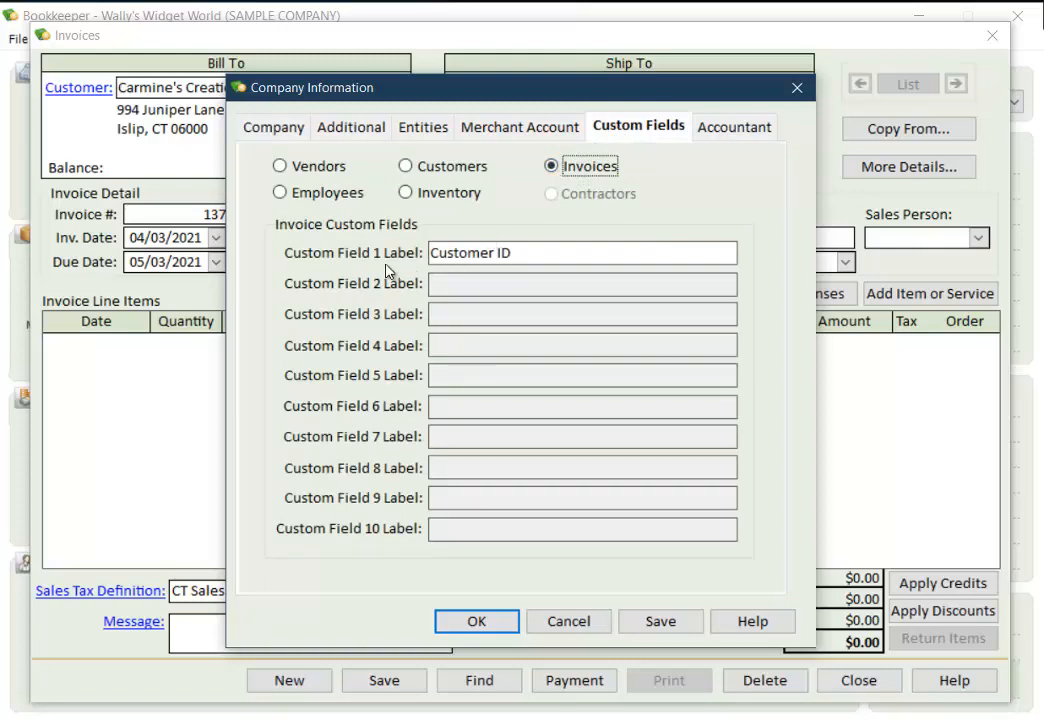
pyautogui.click(546, 255)
pyautogui.press('BackSpace')
pyautogui.press('BackSpace')
pyautogui.press('BackSpace')
pyautogui.write('#')
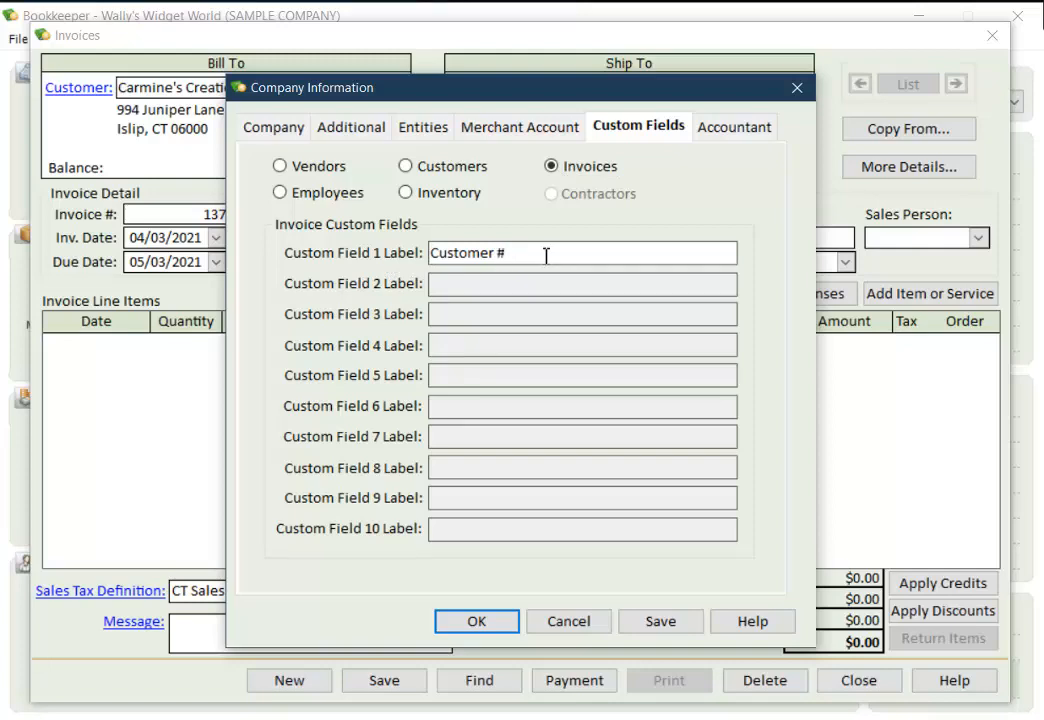
pyautogui.click(498, 618)
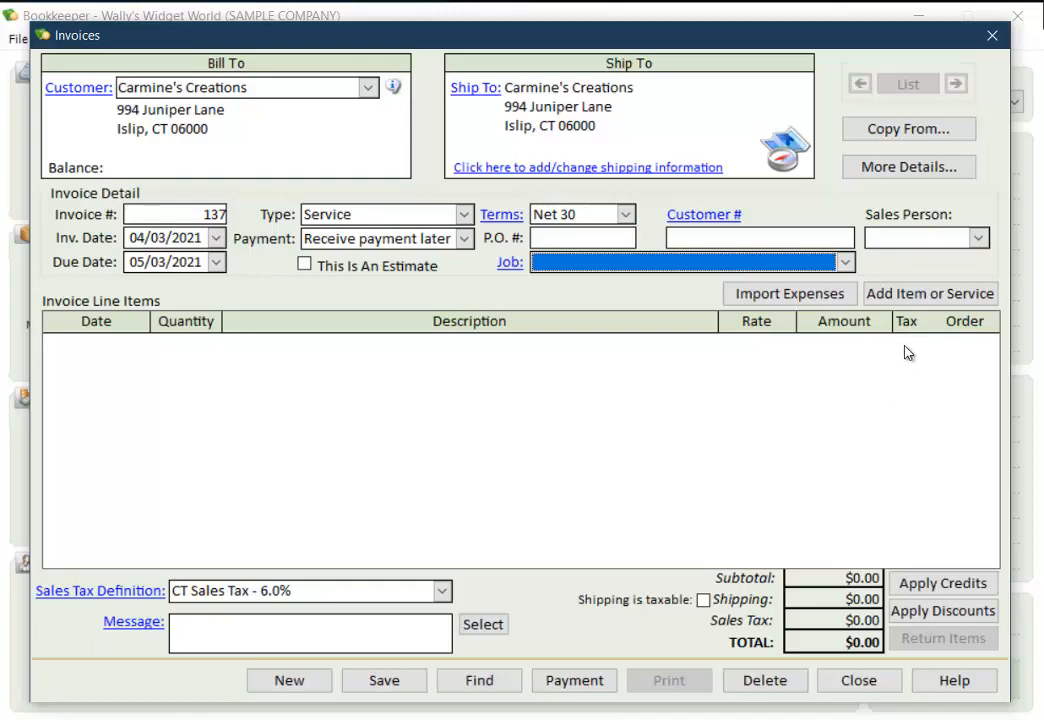
# Open the invoice item selection and look over the service items and inventory lists from there.
pyautogui.click(918, 294)
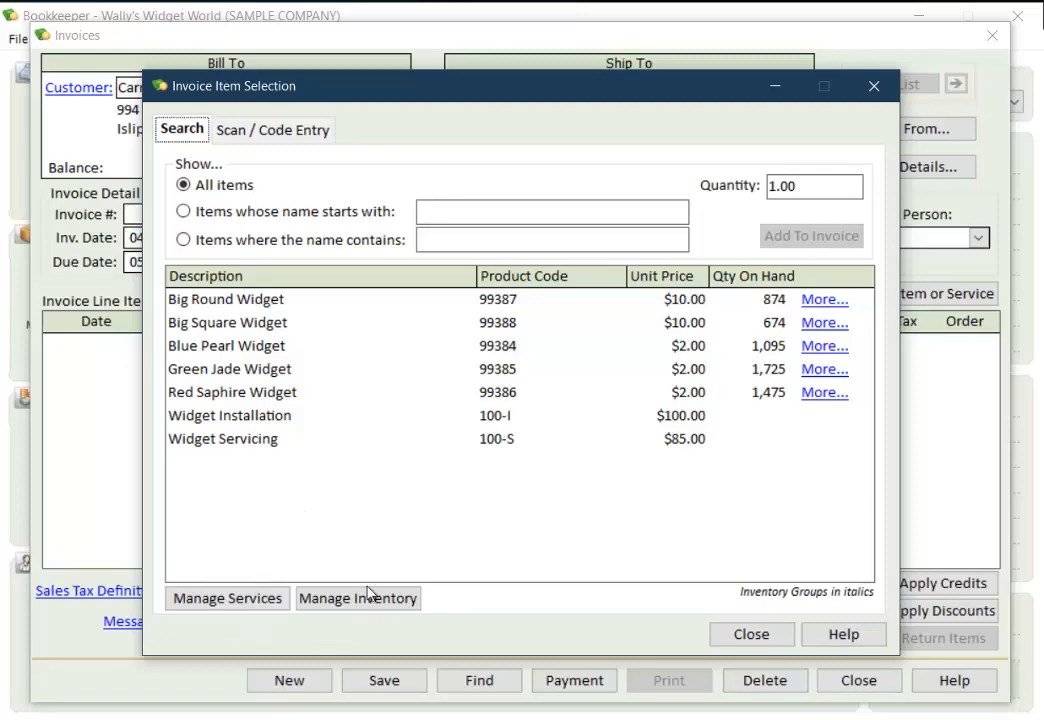
pyautogui.click(252, 598)
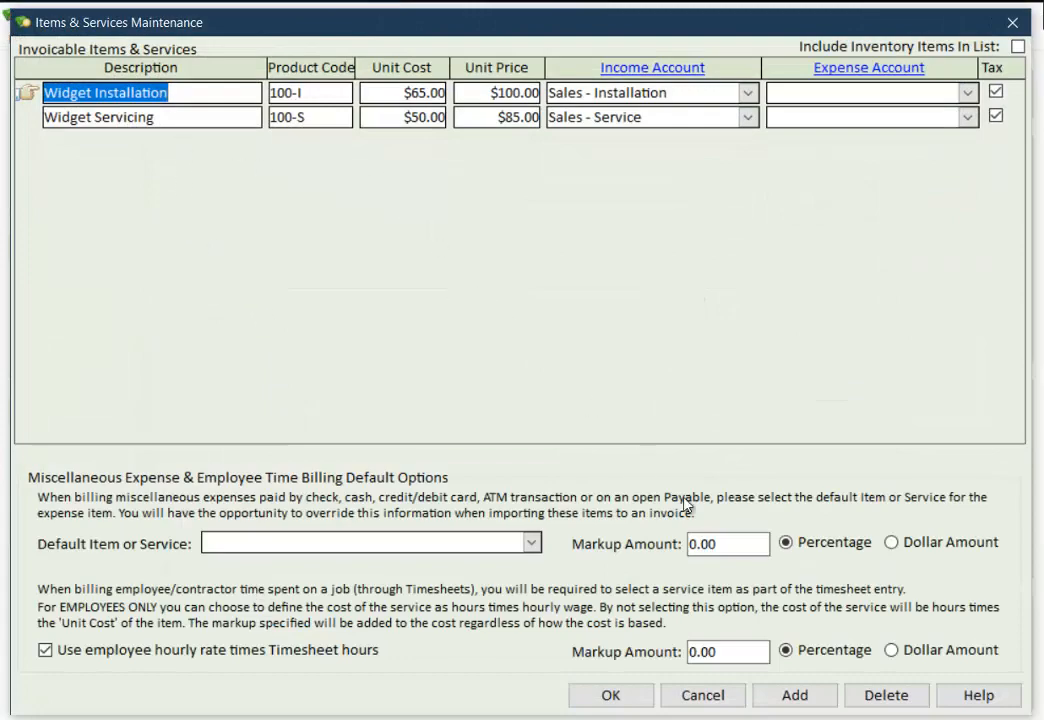
pyautogui.click(710, 700)
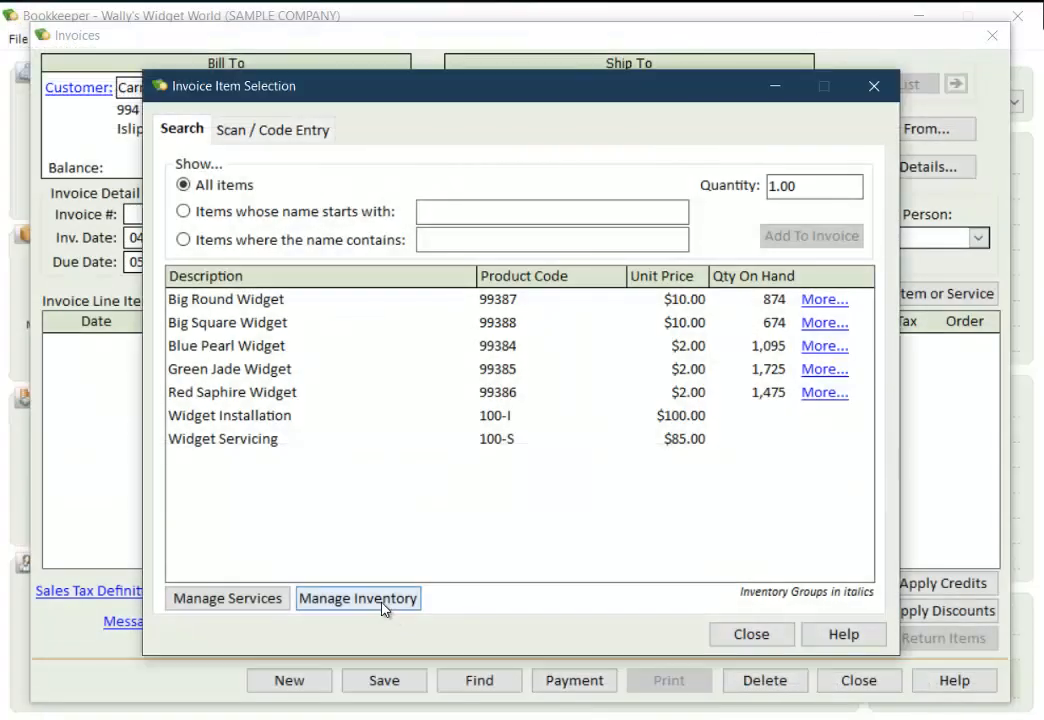
pyautogui.click(380, 600)
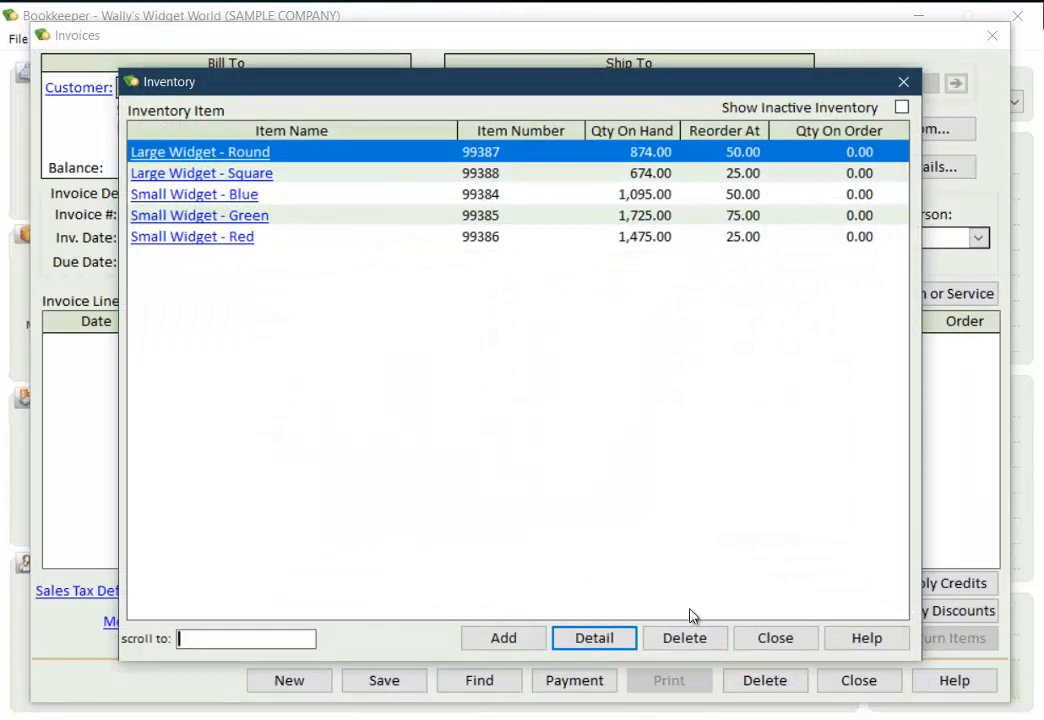
pyautogui.click(776, 642)
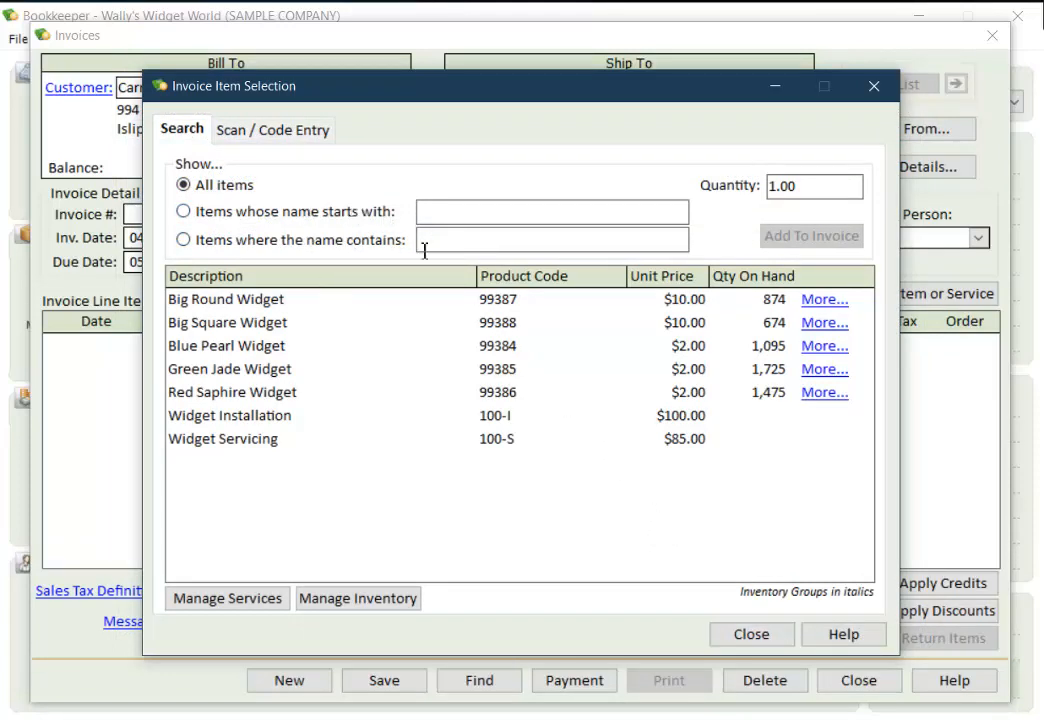
# Add Big Round Widget, Blue Pearl Widget and Widget Installation to the invoice together, with a quantity of 1.00 each.
pyautogui.click(275, 302)
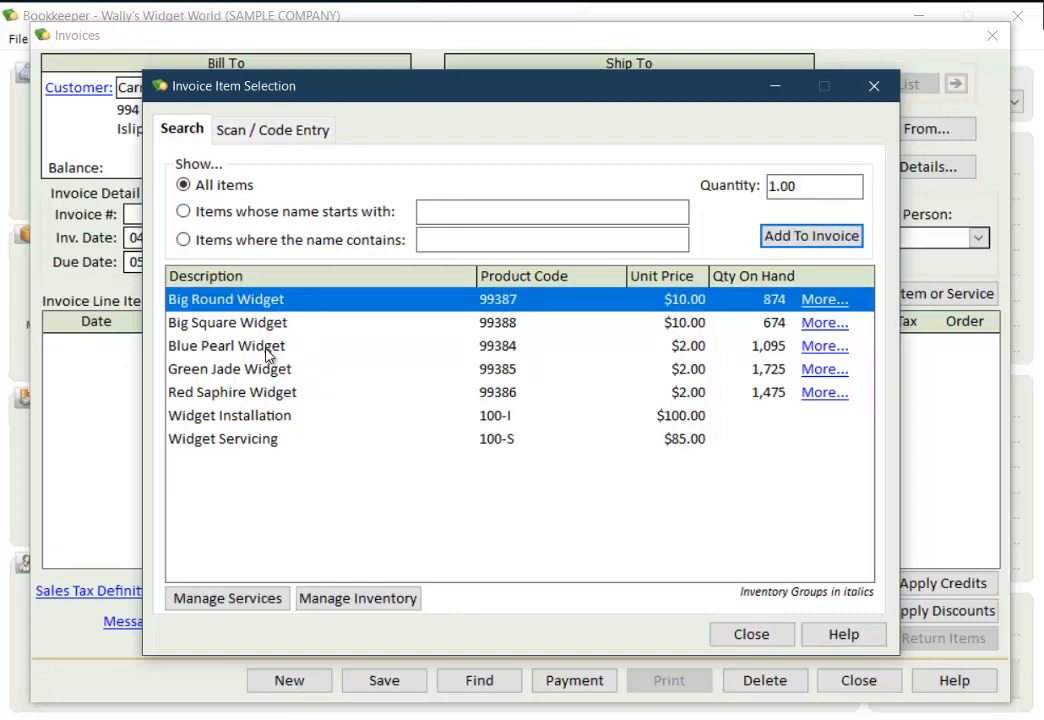
pyautogui.keyDown('ctrl'); pyautogui.click(268, 347); pyautogui.keyUp('ctrl')
pyautogui.keyDown('ctrl'); pyautogui.click(256, 416); pyautogui.keyUp('ctrl')
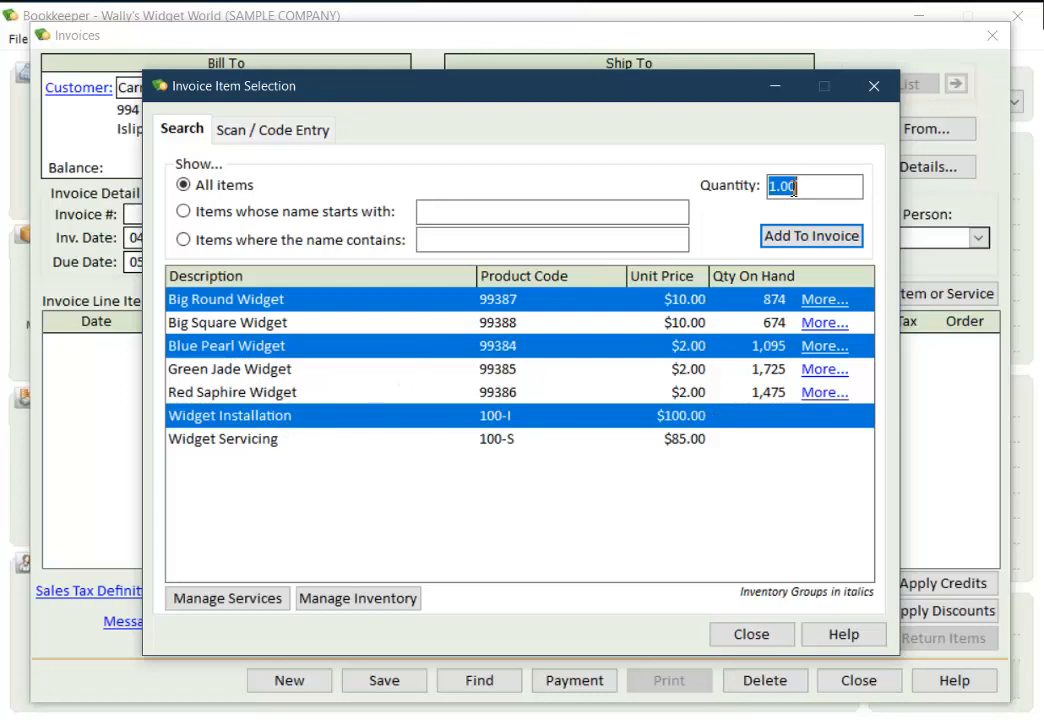
pyautogui.click(807, 240)
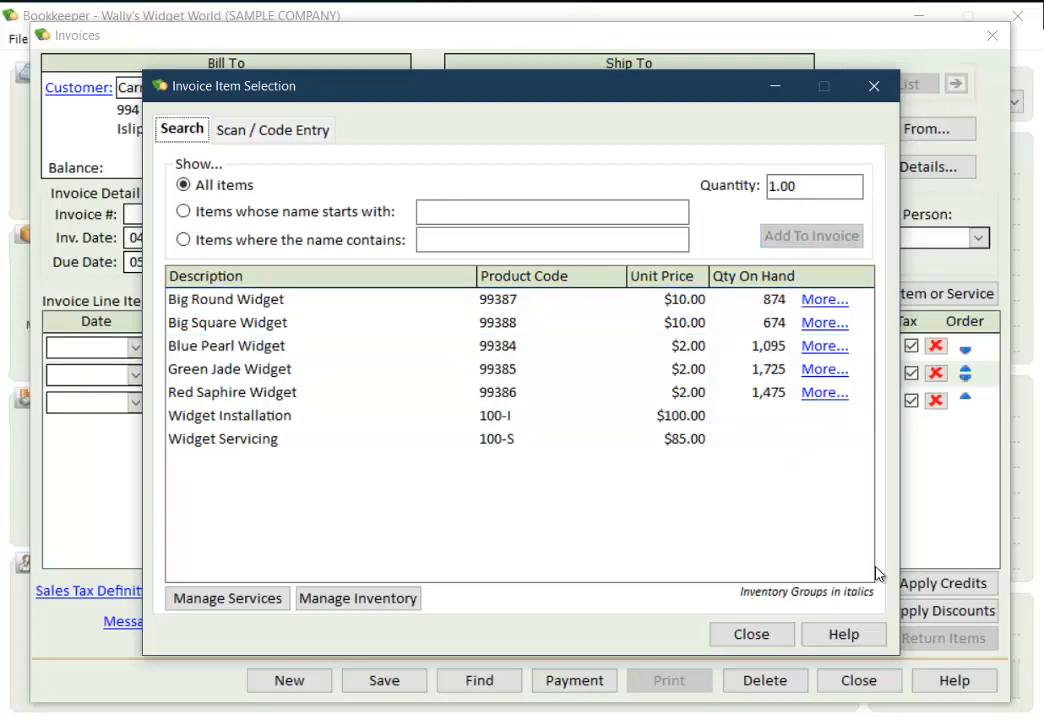
pyautogui.click(751, 634)
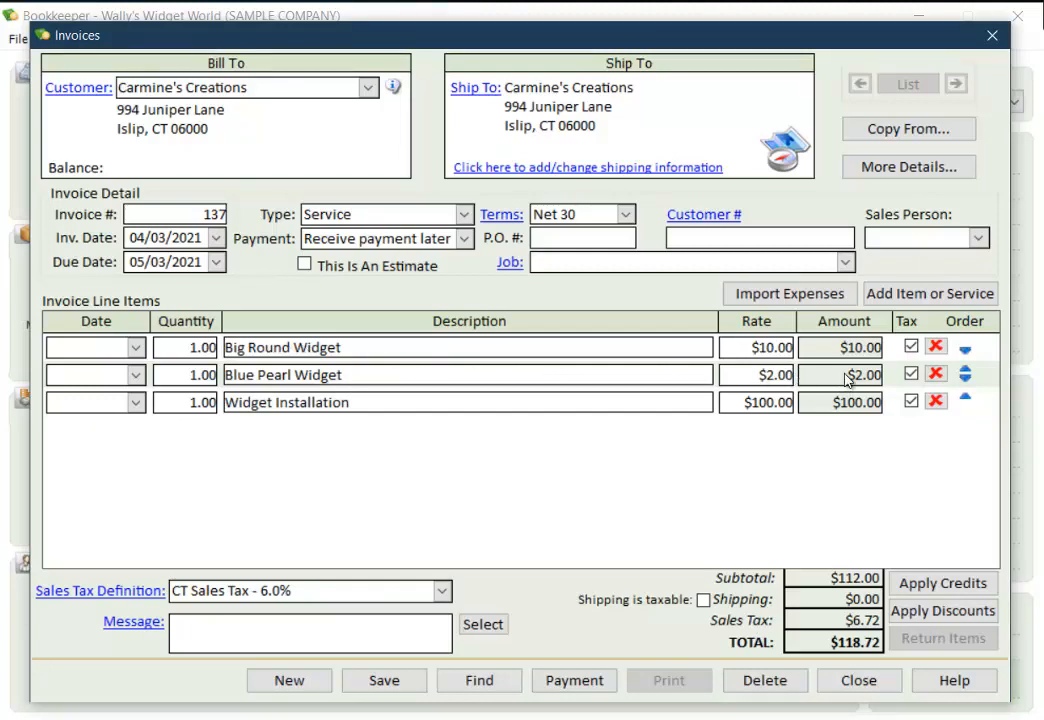
# Delete the Big Round Widget line from the invoice and move Blue Pearl Widget below Widget Installation.
pyautogui.click(936, 347)
pyautogui.click(508, 449)
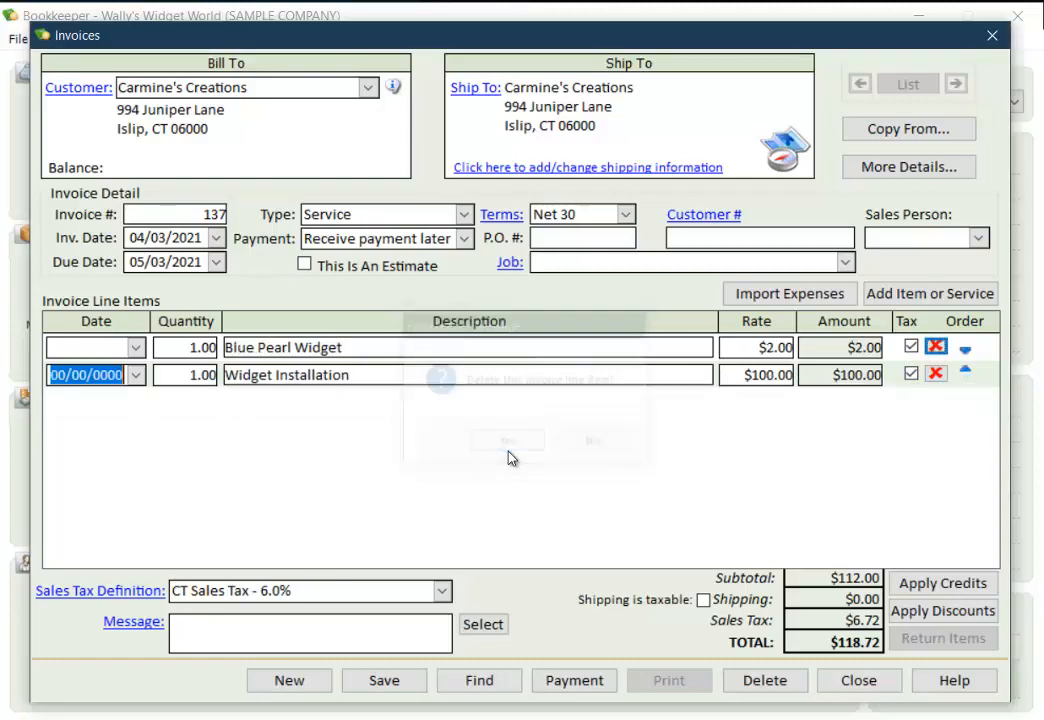
pyautogui.click(963, 359)
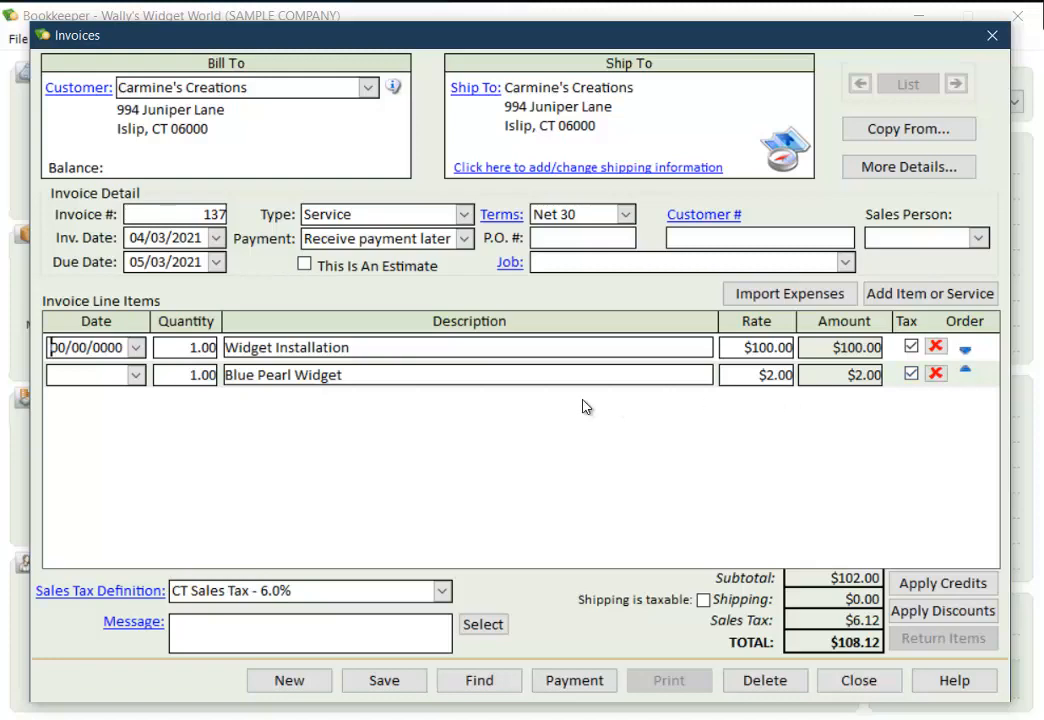
# Look over the scan and code entry option and the Big Square Widget's item details in the invoice item selection, adding nothing.
pyautogui.click(910, 294)
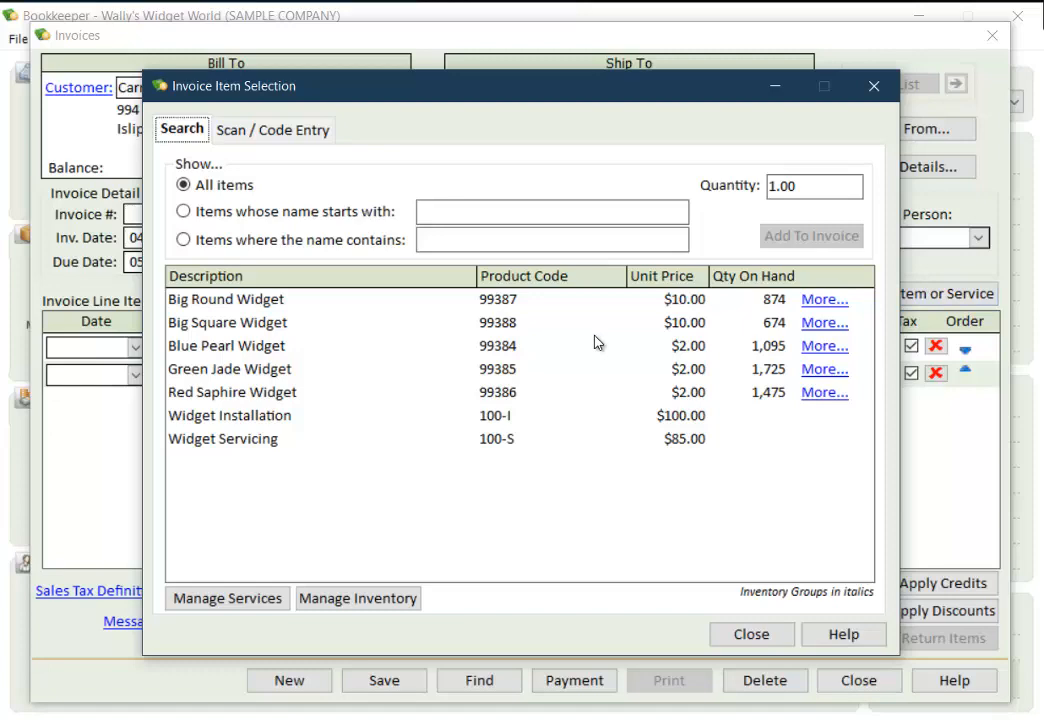
pyautogui.click(295, 137)
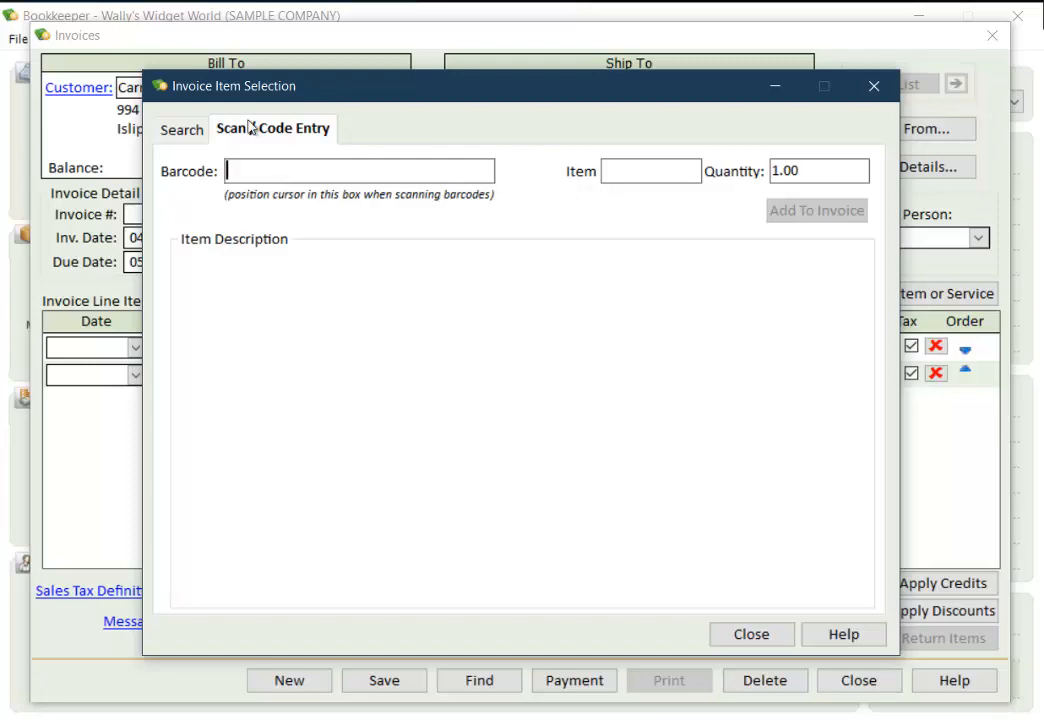
pyautogui.click(184, 139)
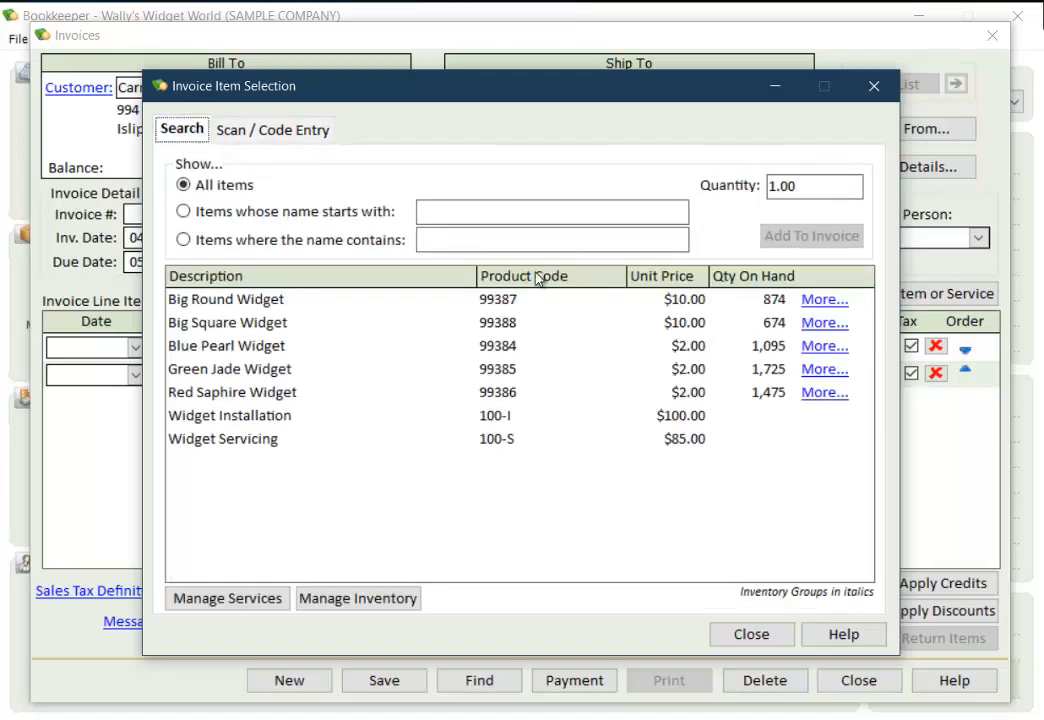
pyautogui.click(822, 324)
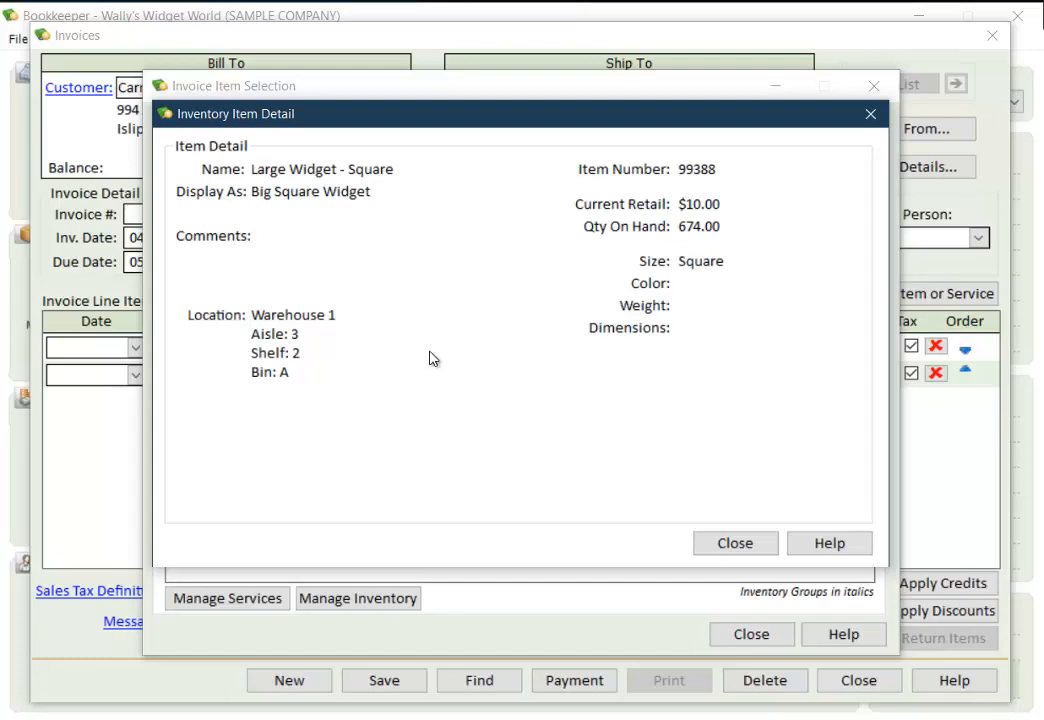
pyautogui.click(727, 545)
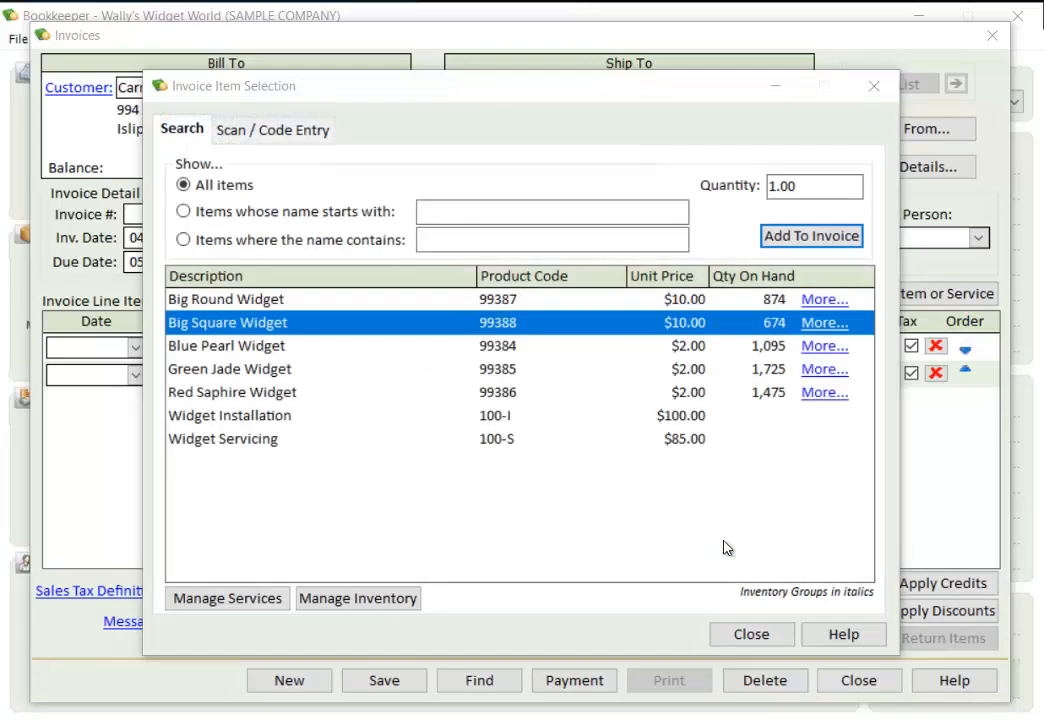
pyautogui.click(745, 636)
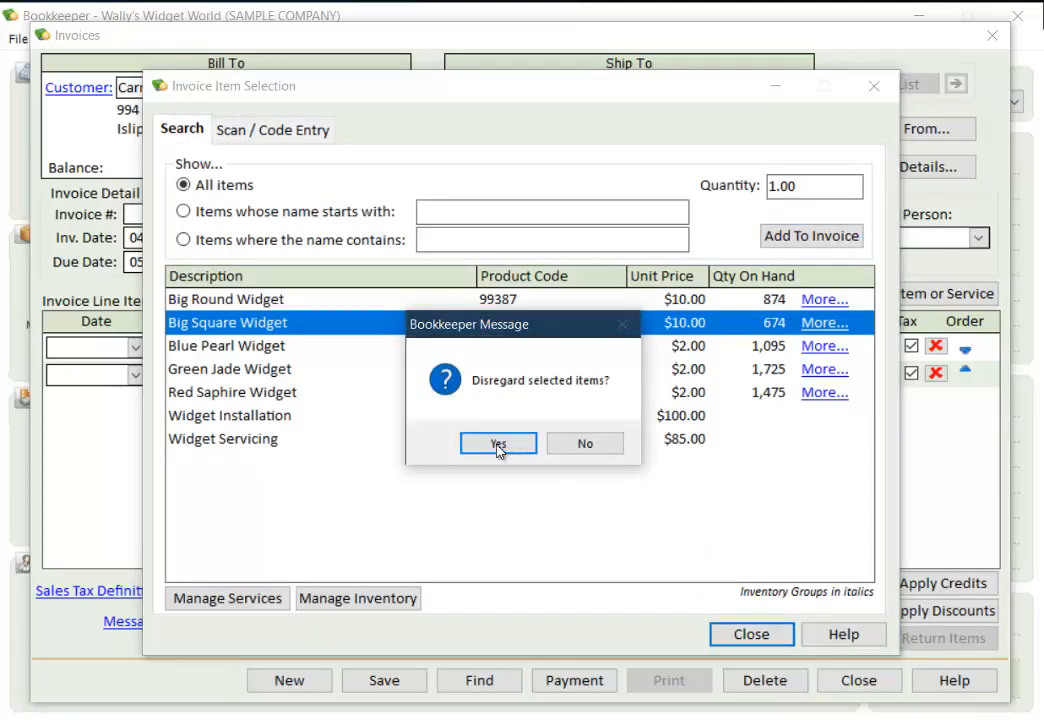
pyautogui.click(497, 446)
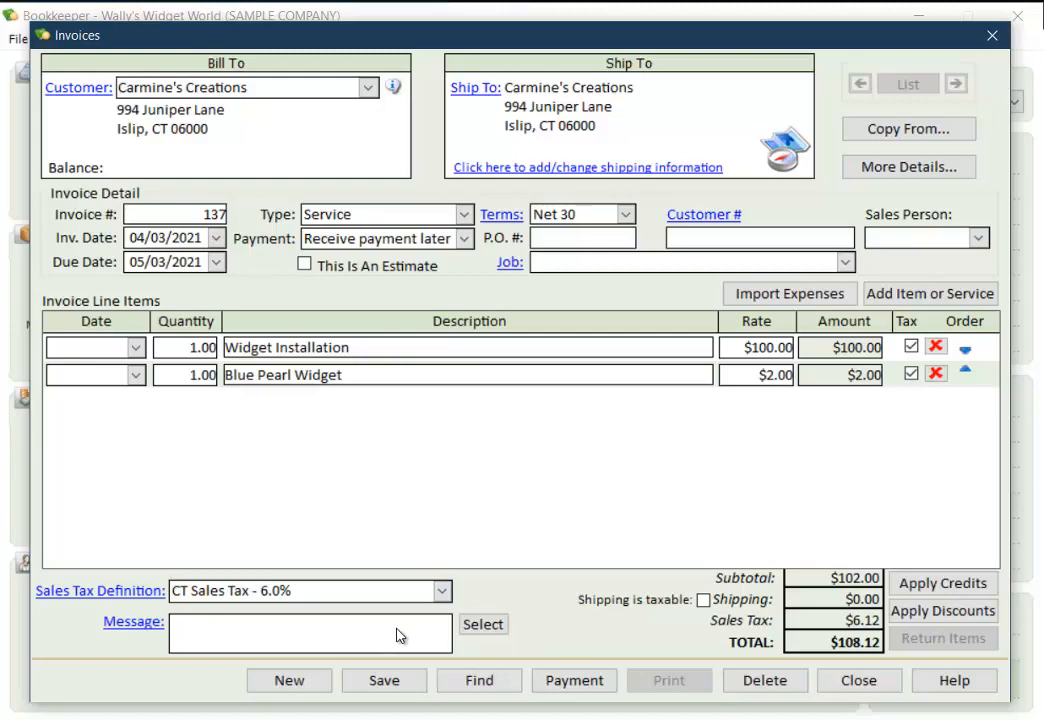
# Review the predefined invoice footer messages, their maintenance list and the available invoice discounts without applying any.
pyautogui.click(483, 625)
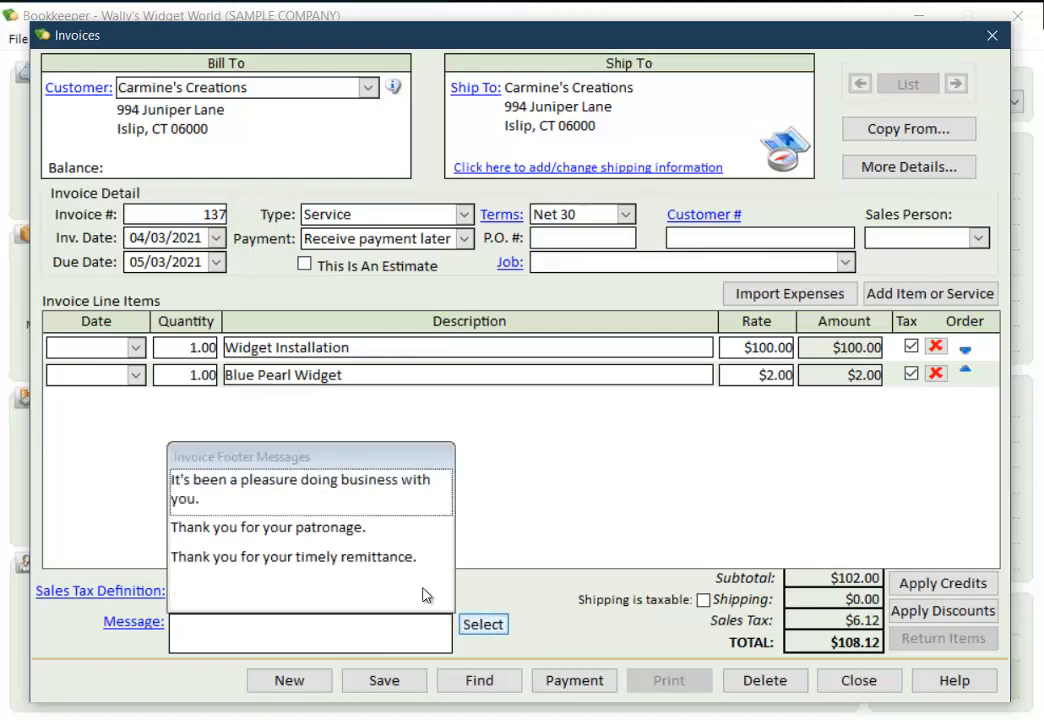
pyautogui.click(212, 636)
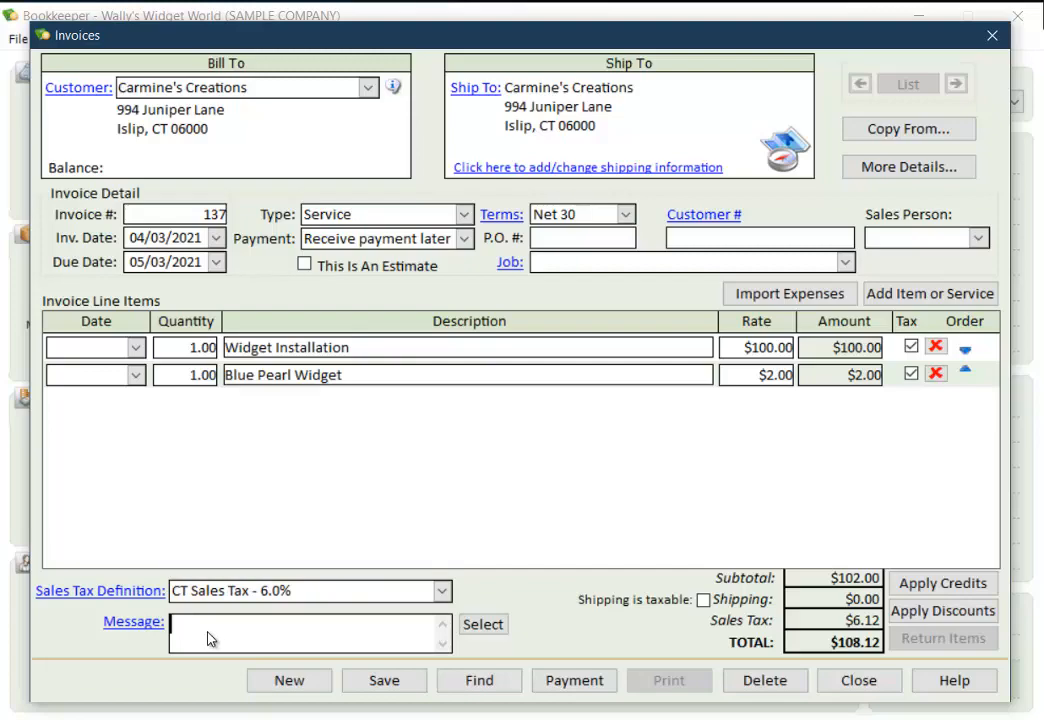
pyautogui.click(138, 623)
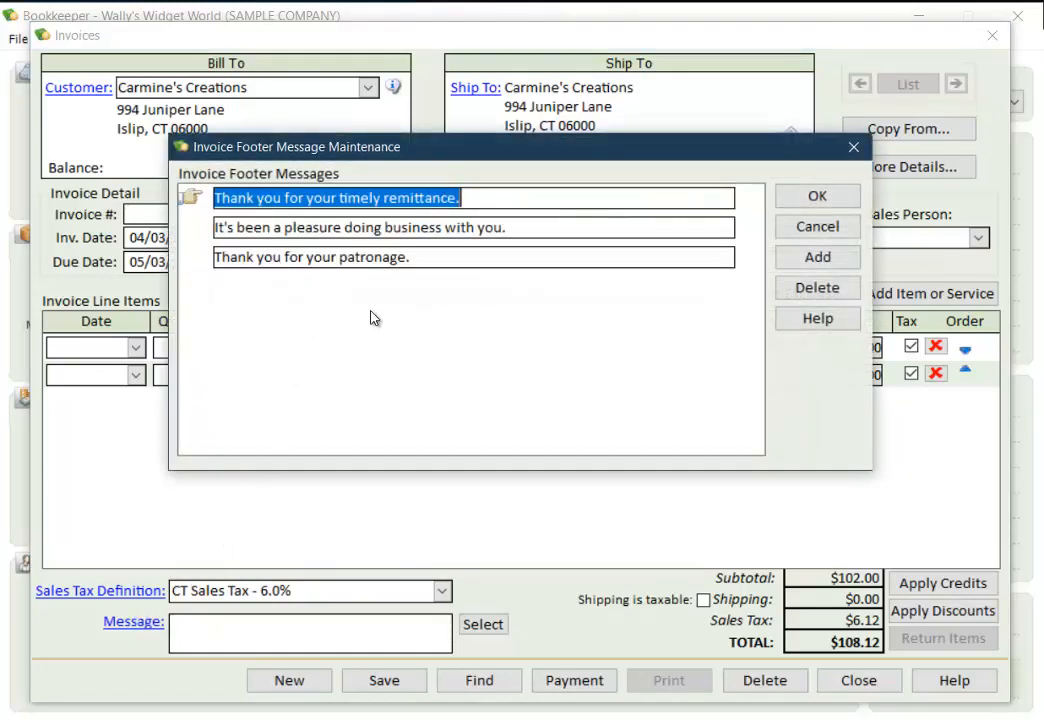
pyautogui.click(815, 228)
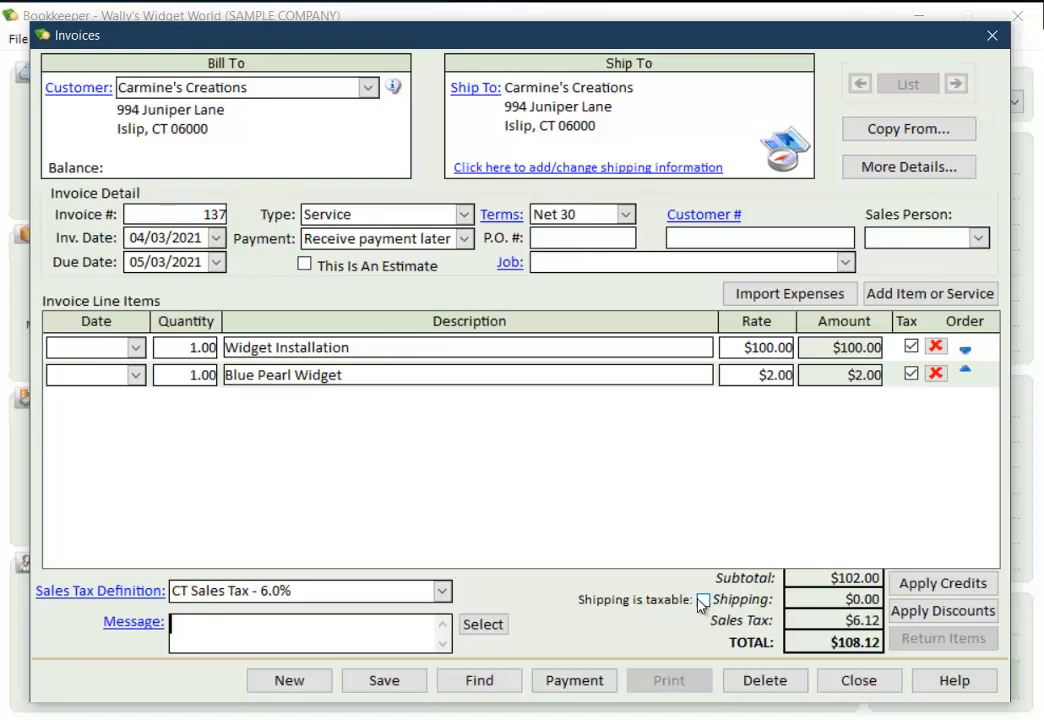
pyautogui.click(946, 611)
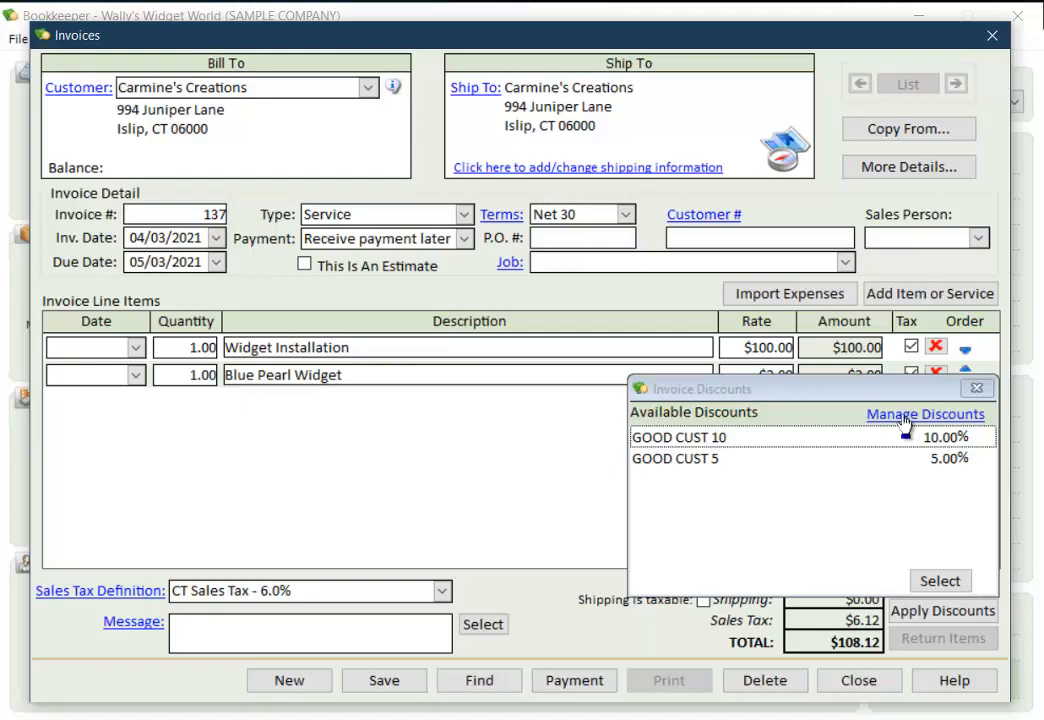
pyautogui.click(977, 388)
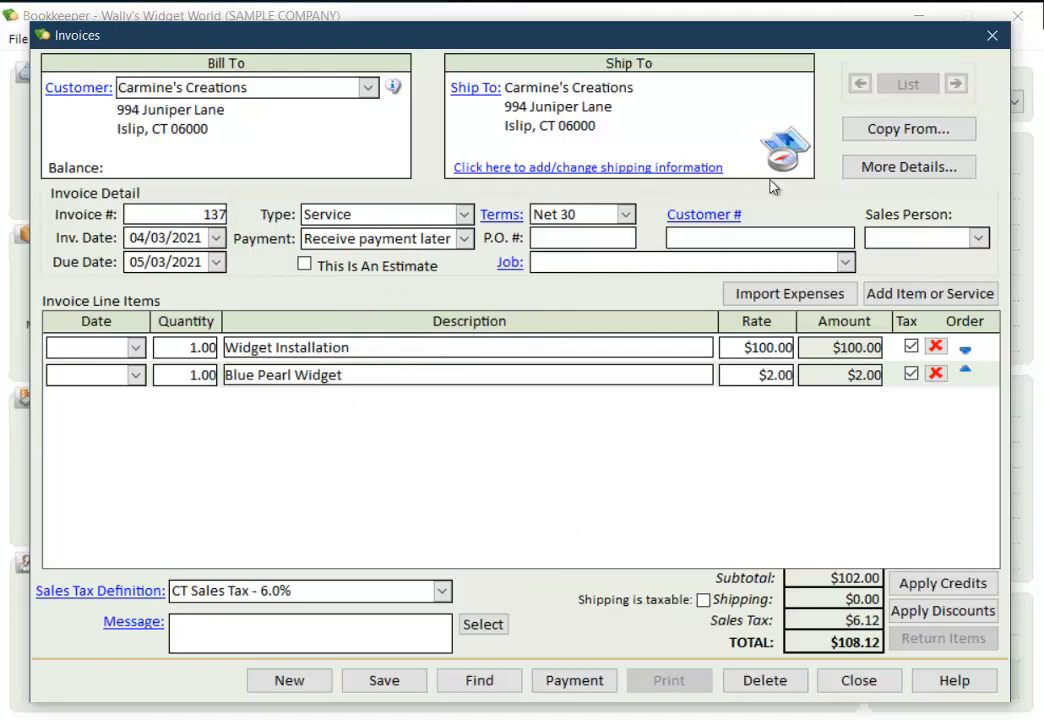
# Set the shipping method to Fed Ex in the invoice's additional details.
pyautogui.click(907, 172)
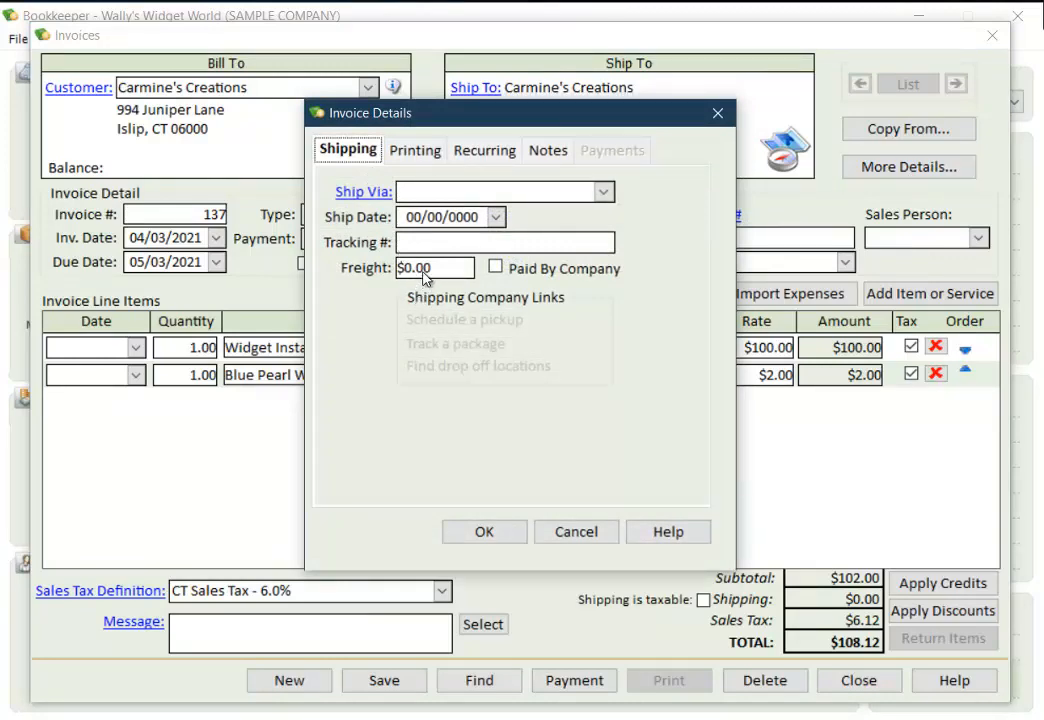
pyautogui.click(602, 192)
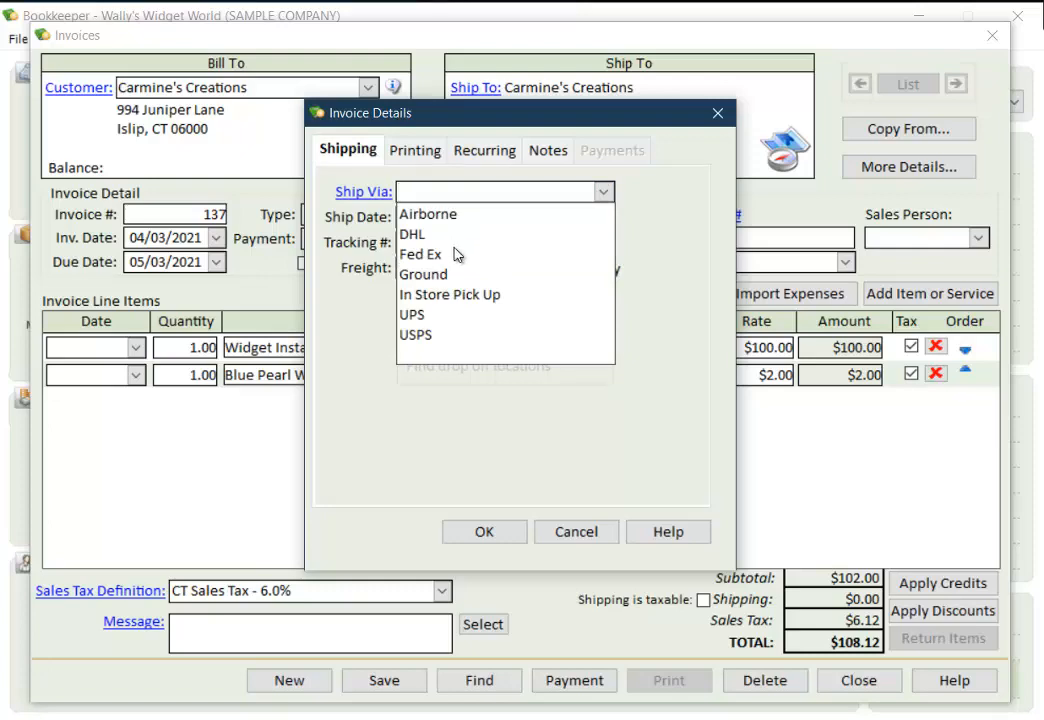
pyautogui.click(432, 262)
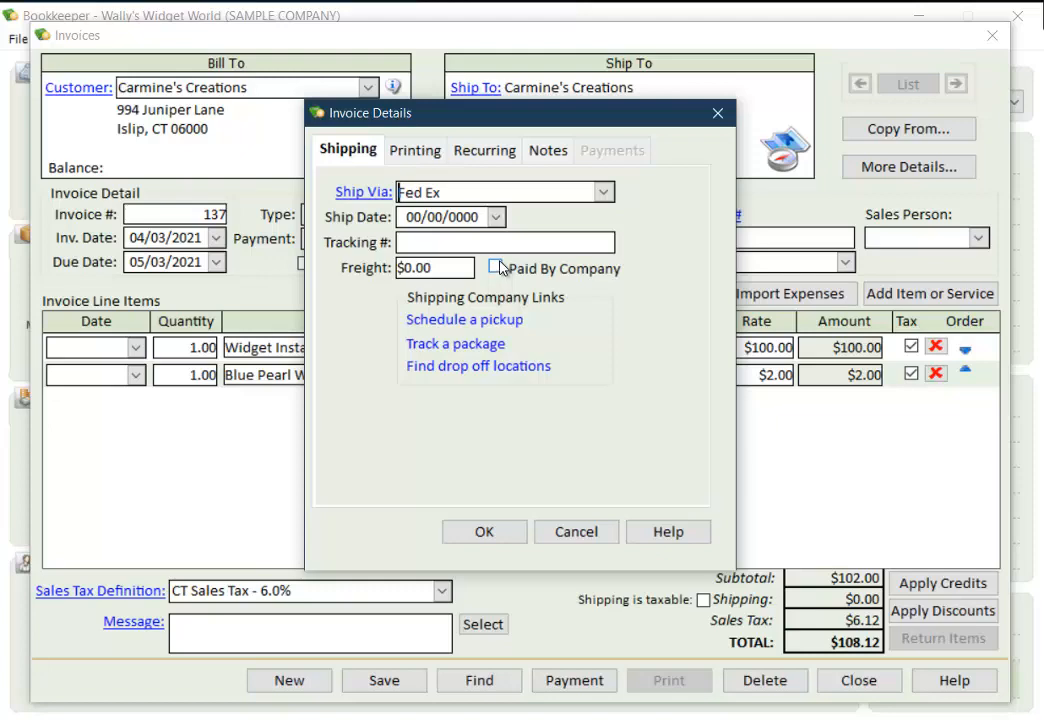
# Include the aging recap, balance forward and last 30 days' payments and invoices when printing, and enable pick list printing on save.
pyautogui.click(400, 153)
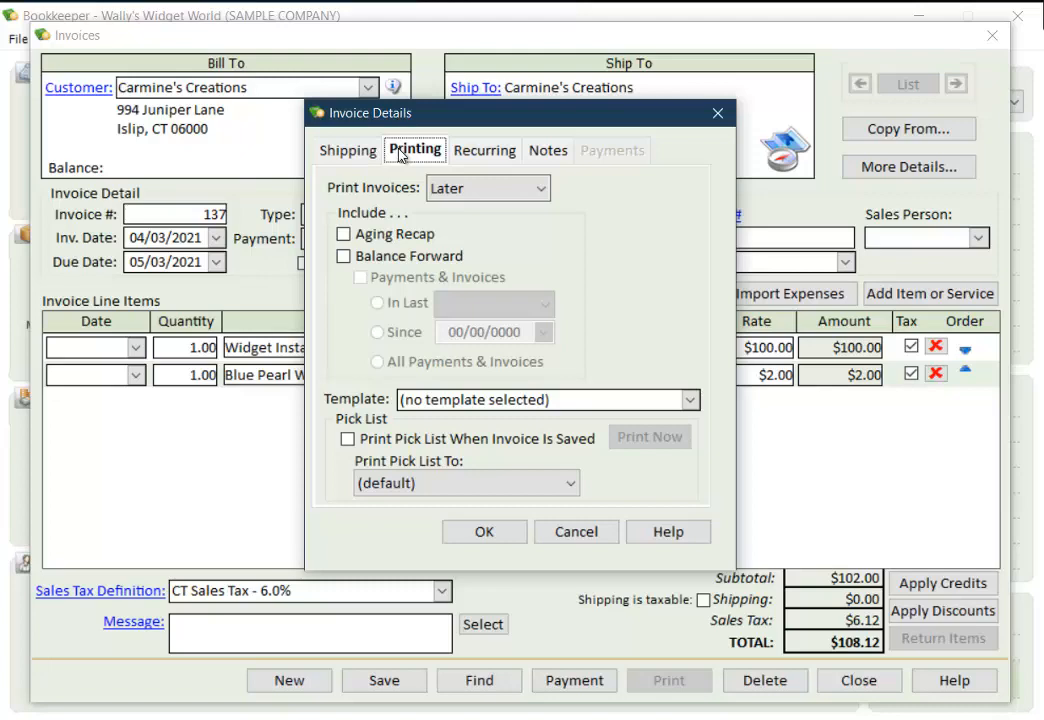
pyautogui.click(539, 189)
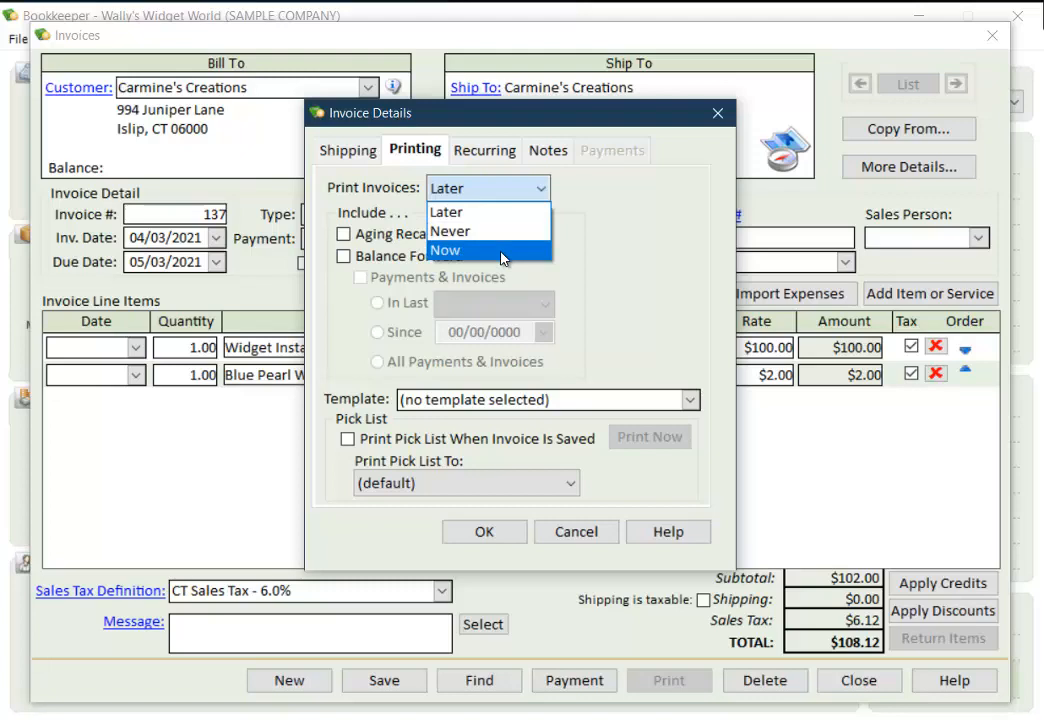
pyautogui.click(625, 254)
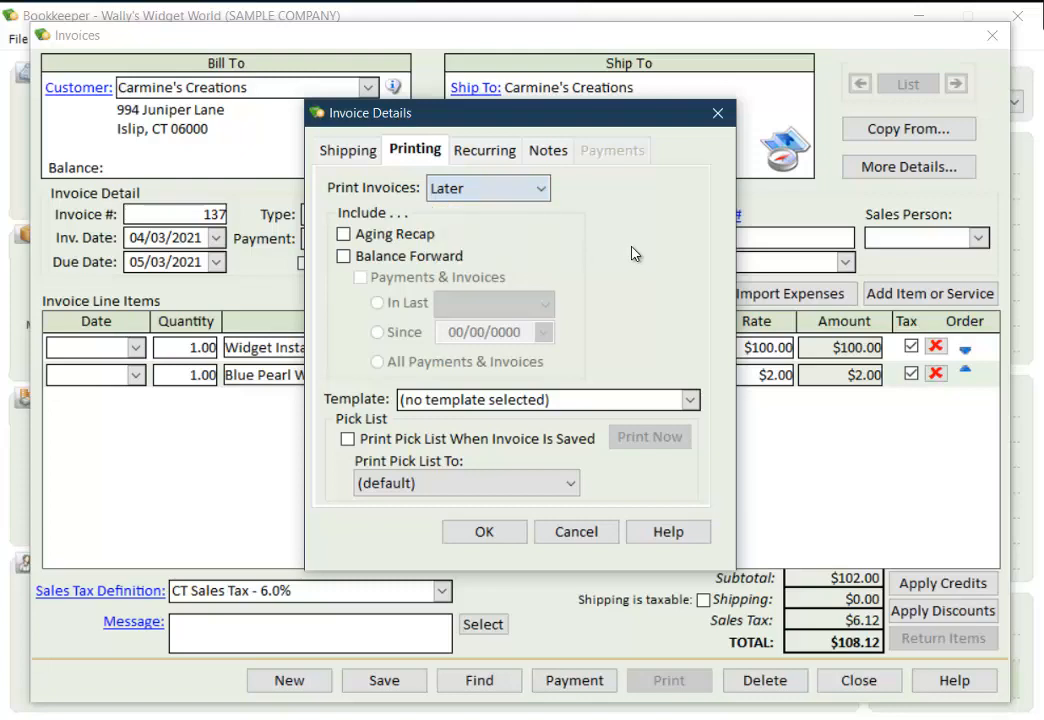
pyautogui.click(344, 236)
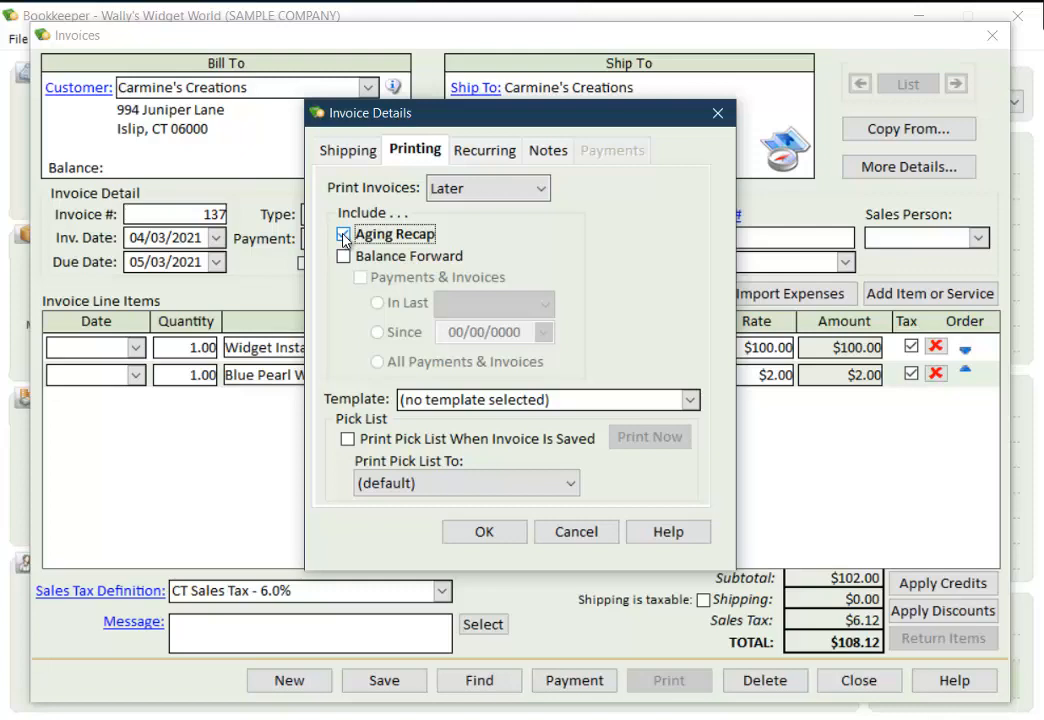
pyautogui.click(343, 257)
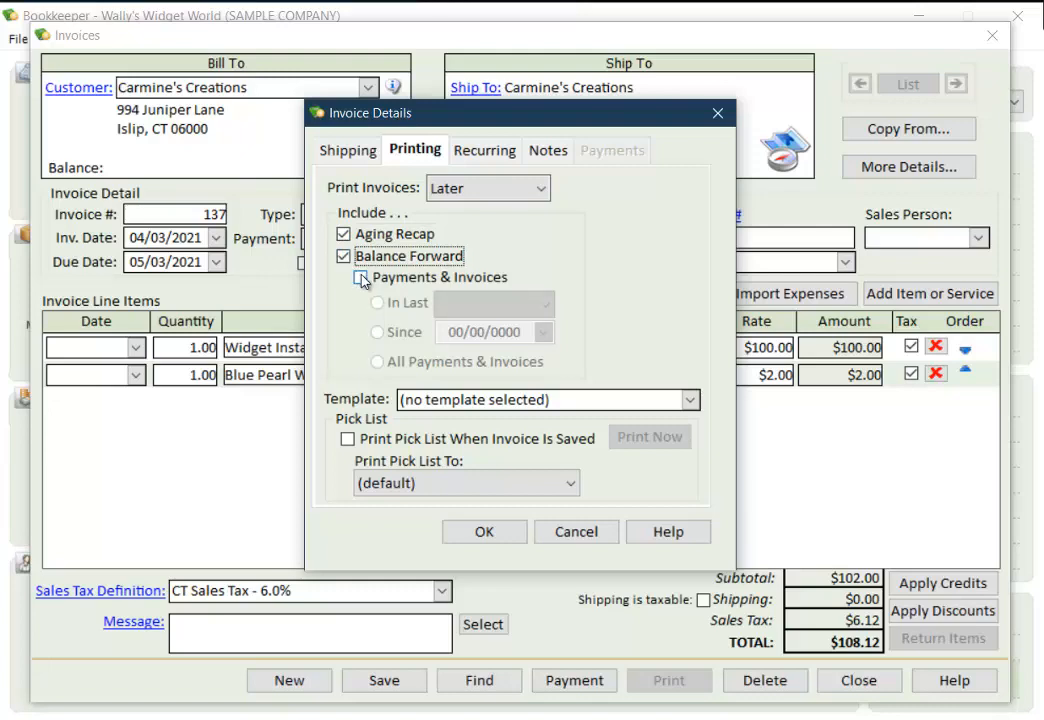
pyautogui.click(361, 278)
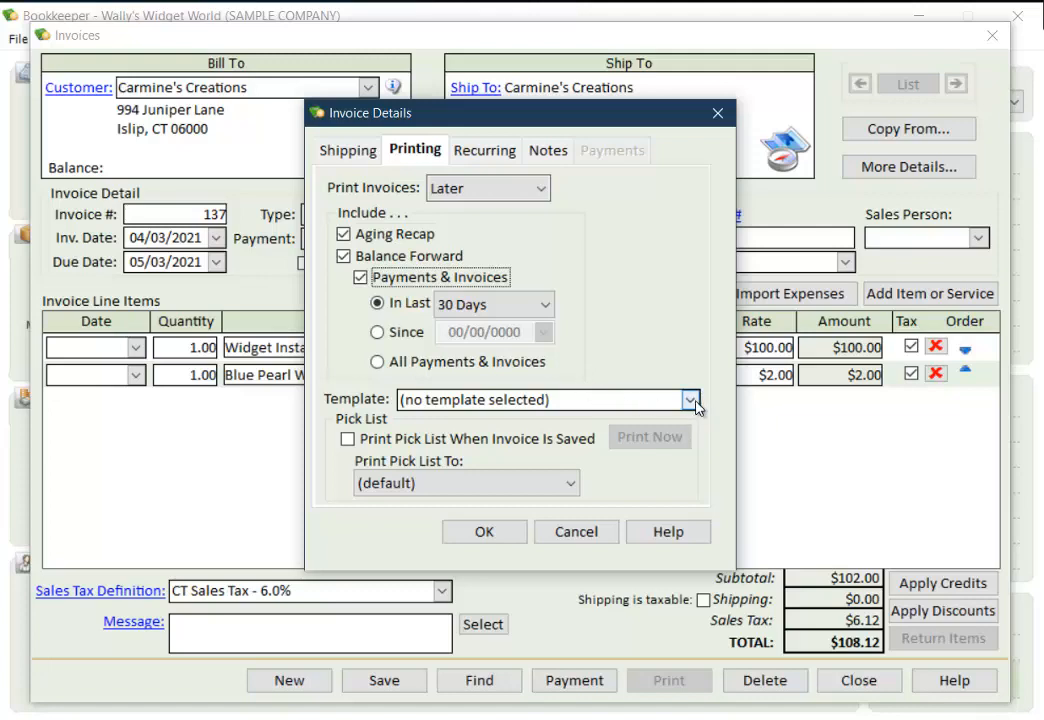
pyautogui.click(348, 440)
pyautogui.click(348, 440)
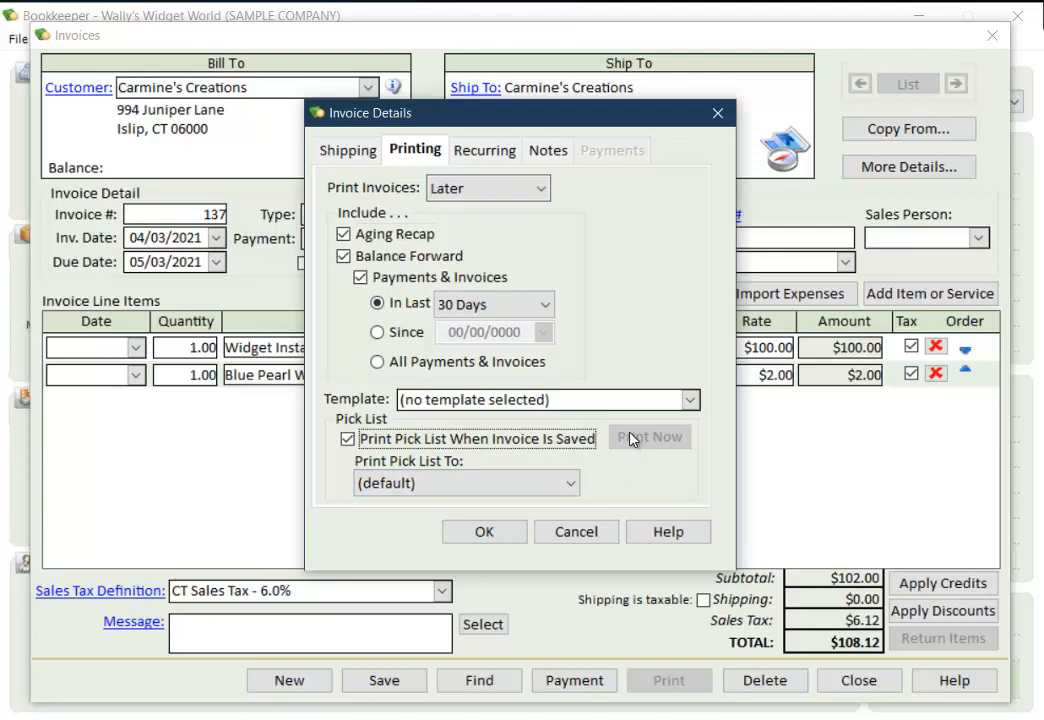
# Look over the recurring frequency choices and the notes area of the invoice details, and discard the changes made in the details.
pyautogui.click(485, 151)
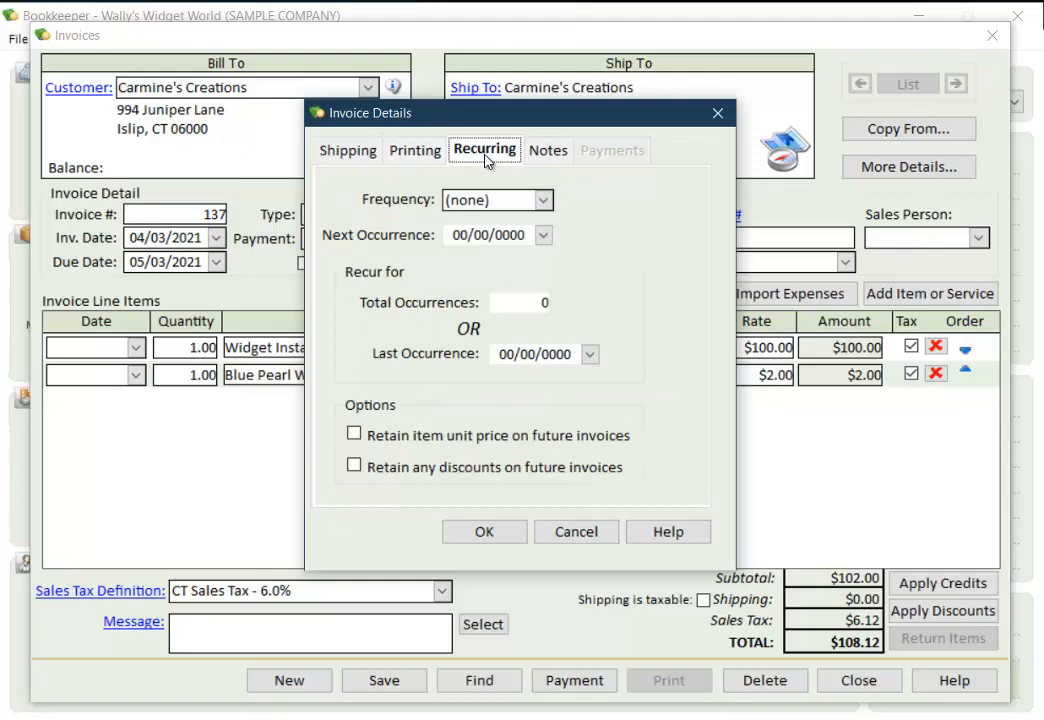
pyautogui.click(546, 200)
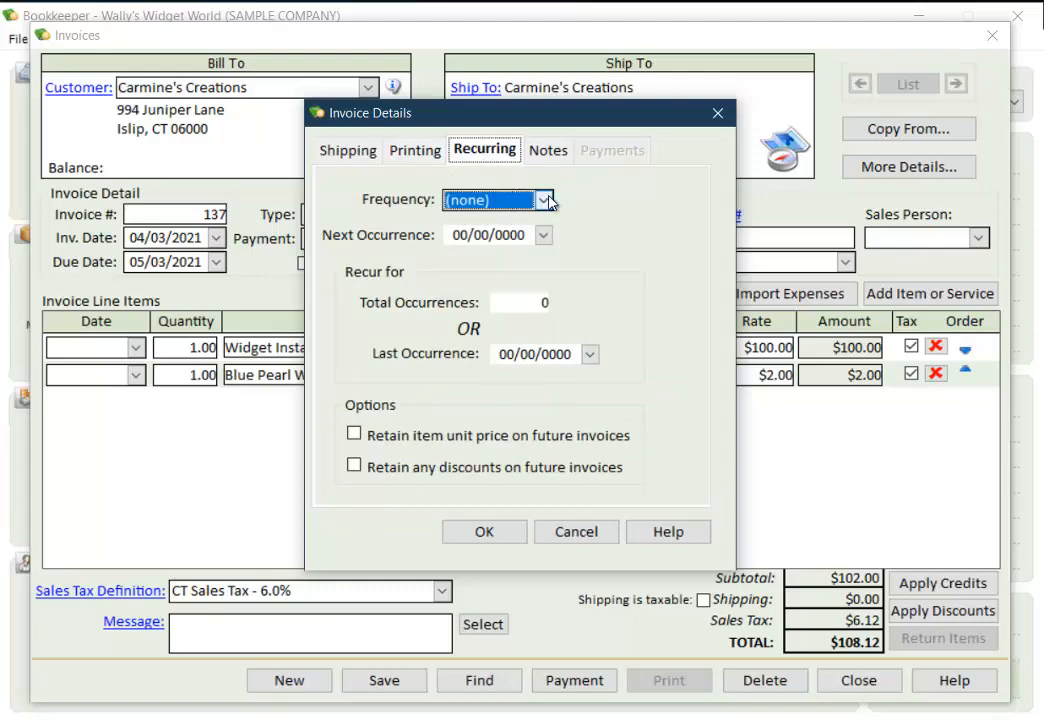
pyautogui.click(546, 200)
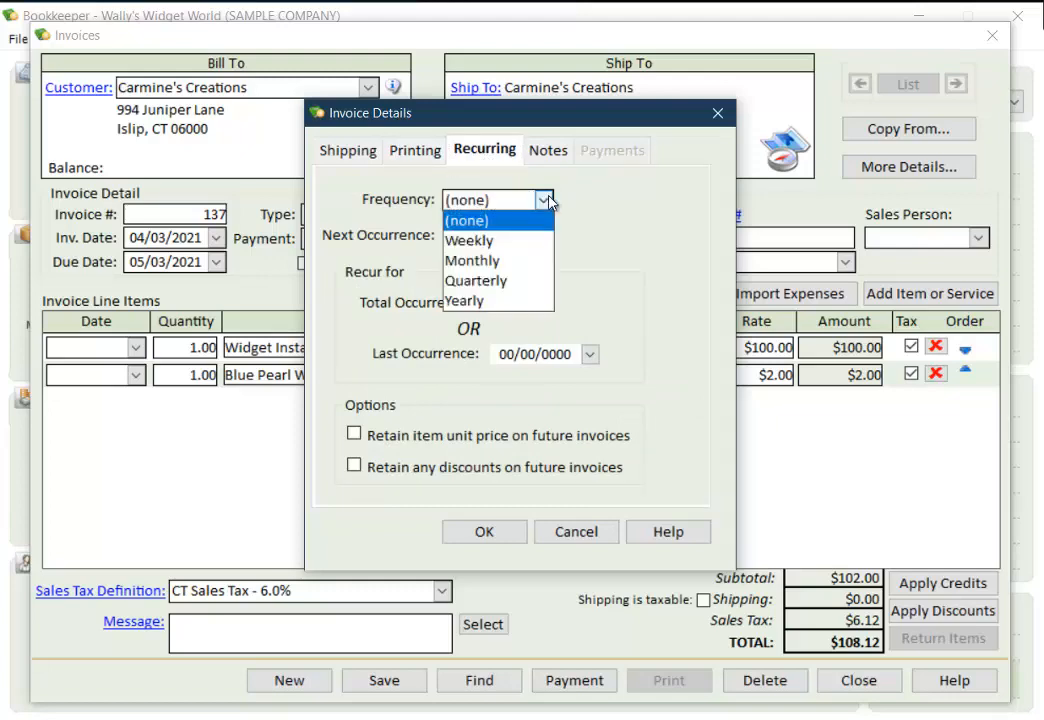
pyautogui.click(547, 201)
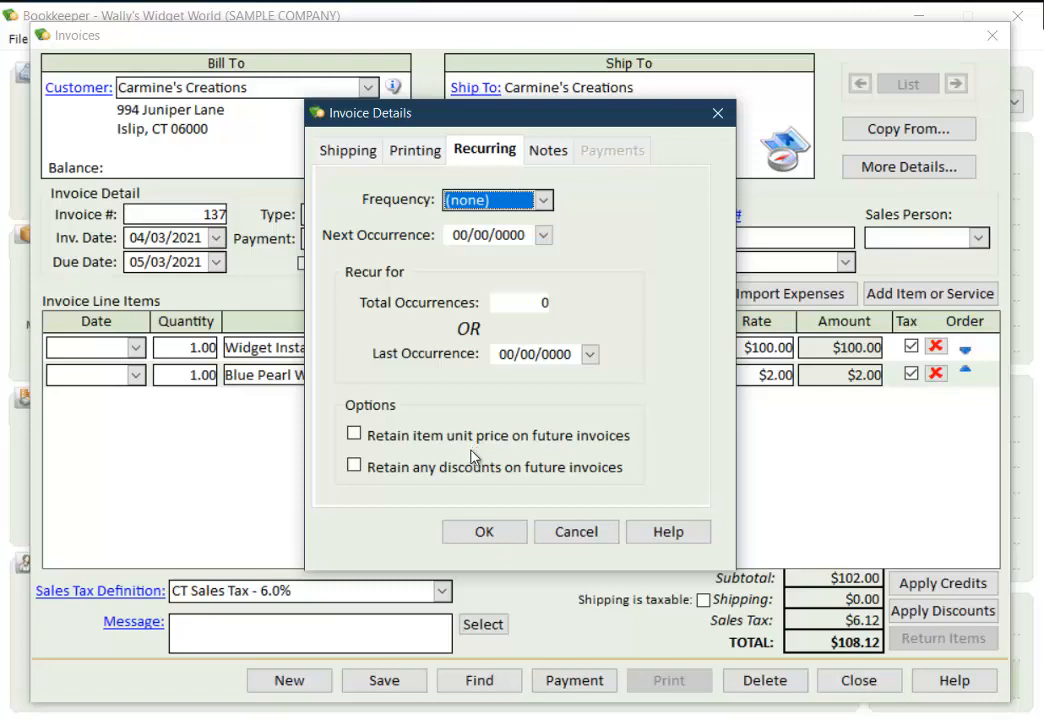
pyautogui.click(540, 150)
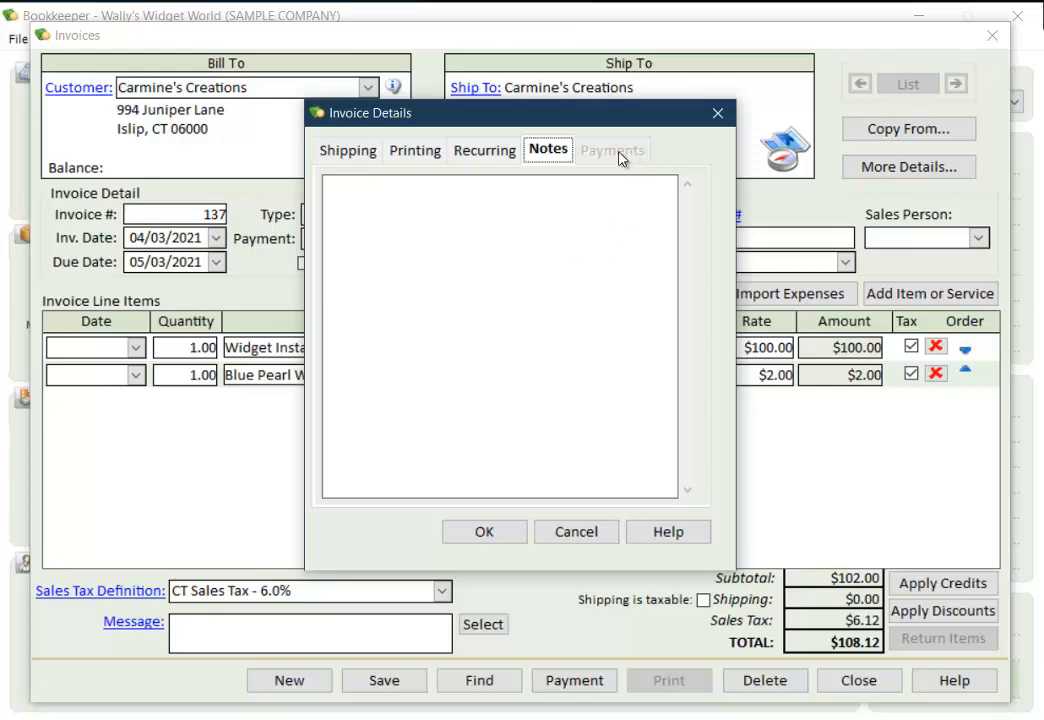
pyautogui.click(576, 532)
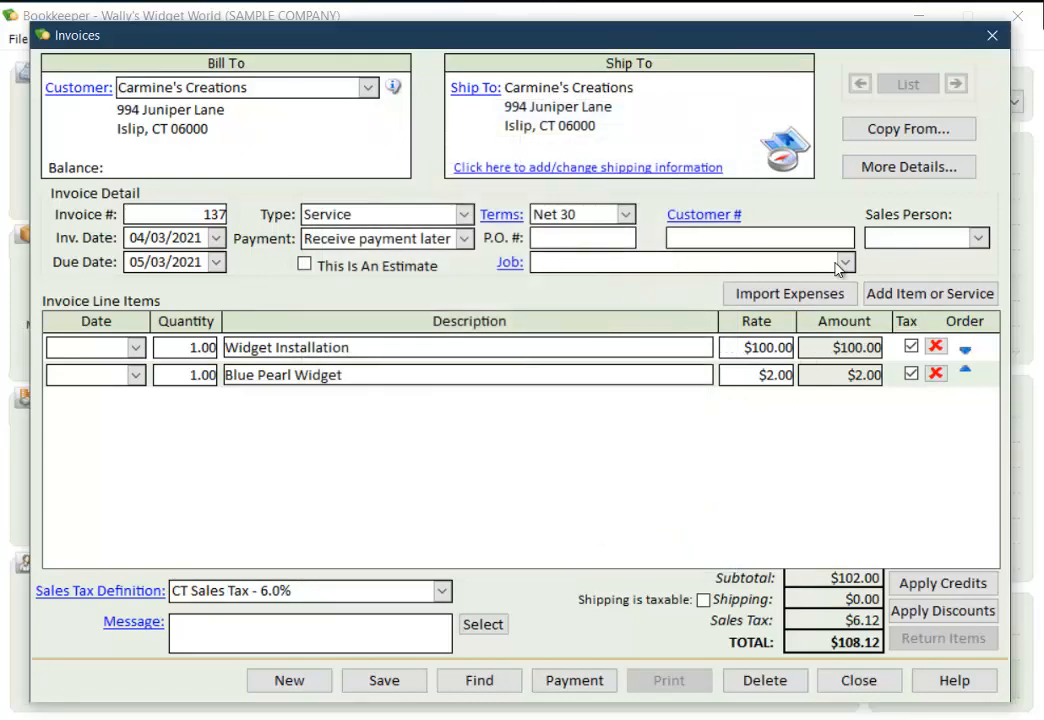